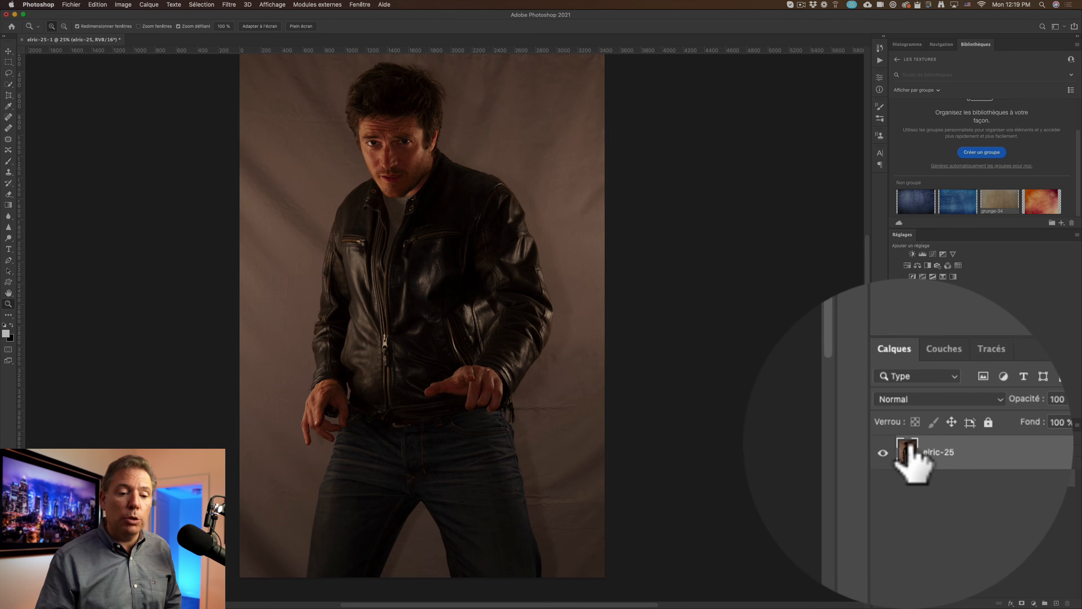
Open the portrait smart object in Camera Raw and sample the gray backdrop beside the man's shoulder to neutralize the white balance.
double_click(906, 451)
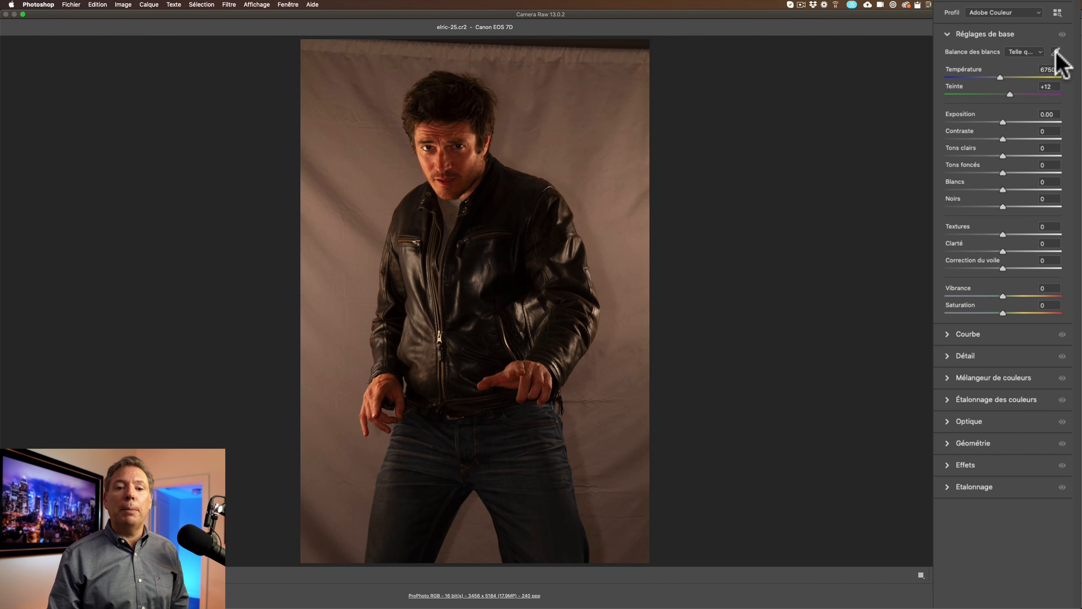
click(1056, 52)
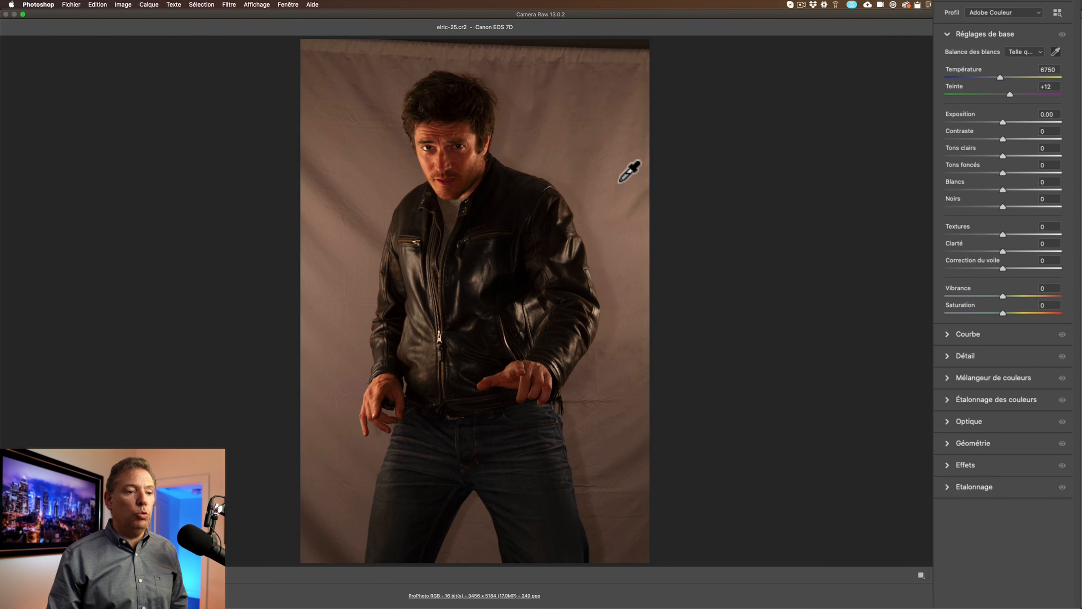
click(620, 181)
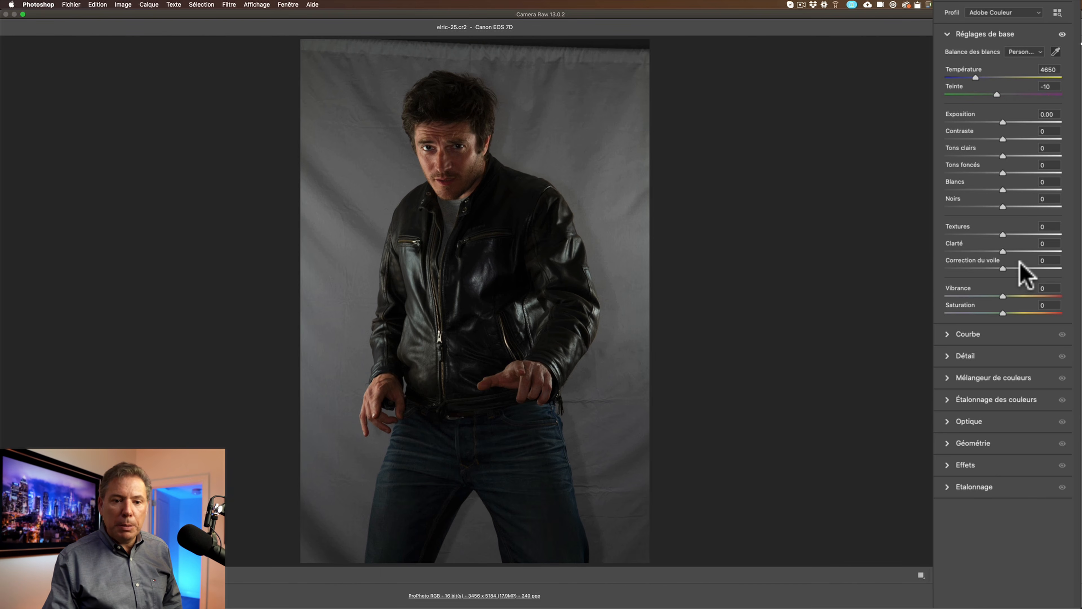
Set Clarté to +31, Tons foncés to +62 and Exposition to +0.50, and apply the Camera Raw settings.
click(1020, 252)
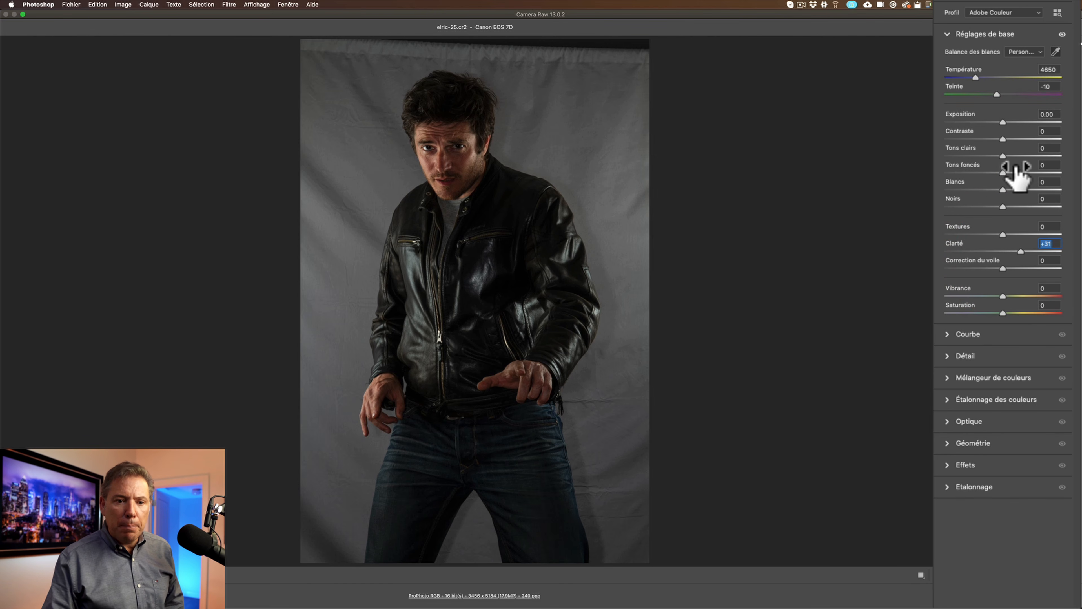
click(1040, 173)
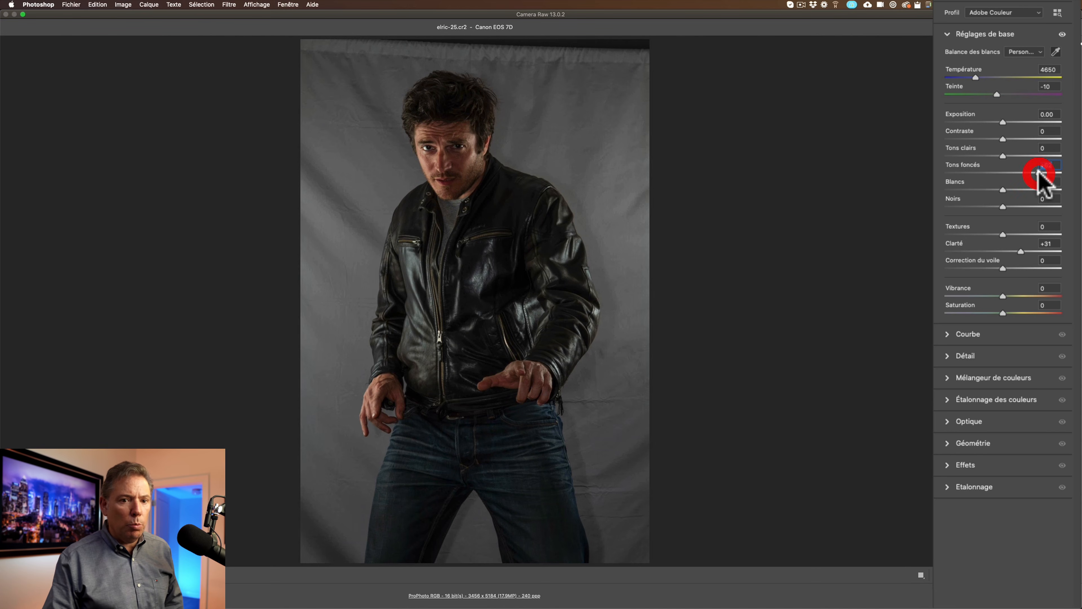
click(1007, 122)
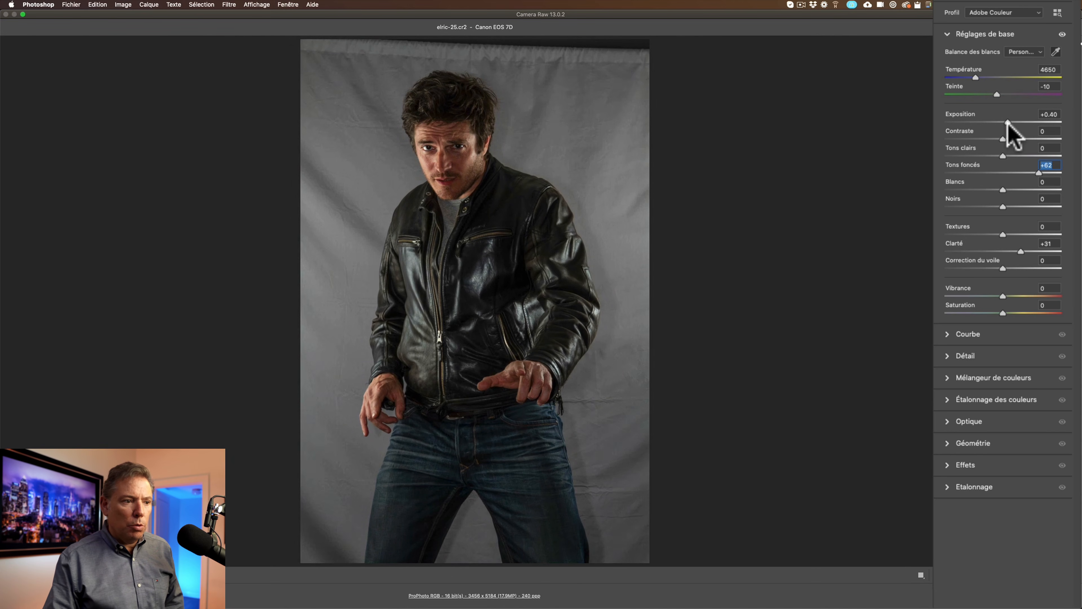
click(1009, 124)
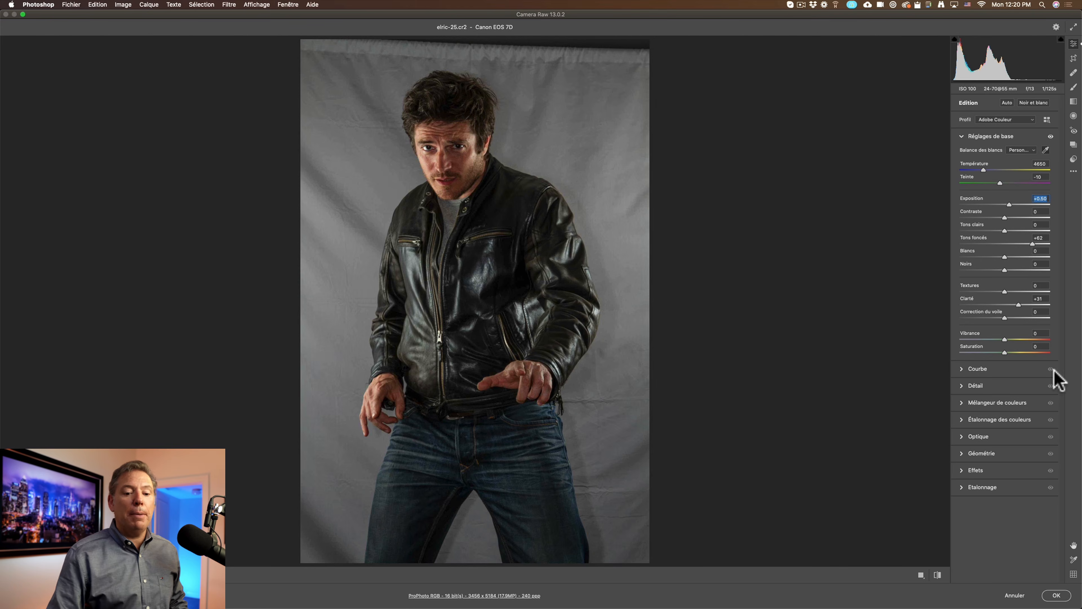
click(1053, 596)
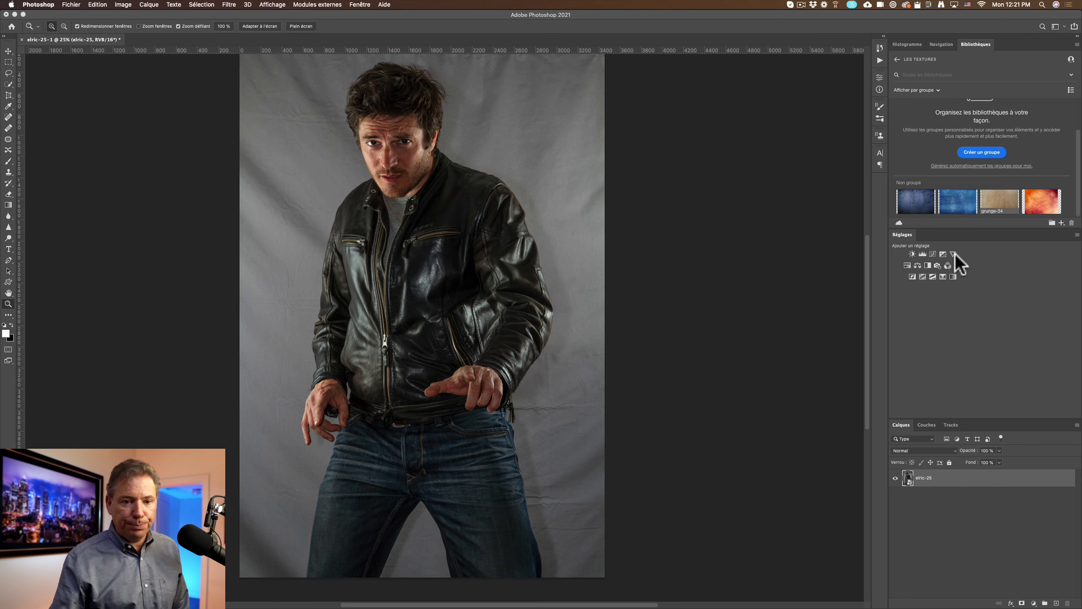
Place the grunge-34 texture from the library over the middle of the portrait.
drag(995, 208, 363, 302)
drag(467, 283, 547, 284)
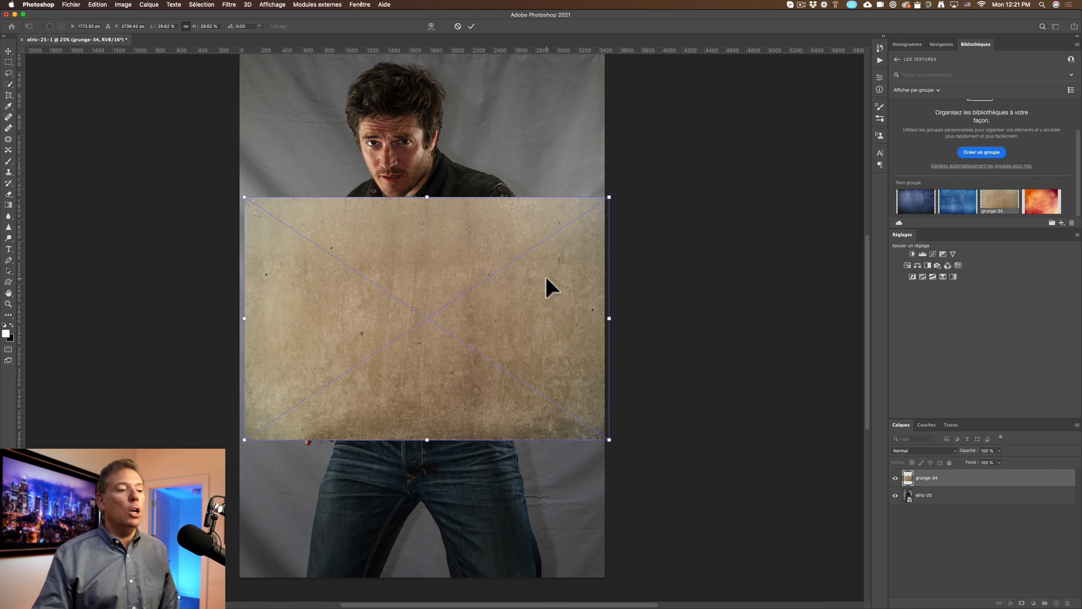
drag(449, 246, 441, 243)
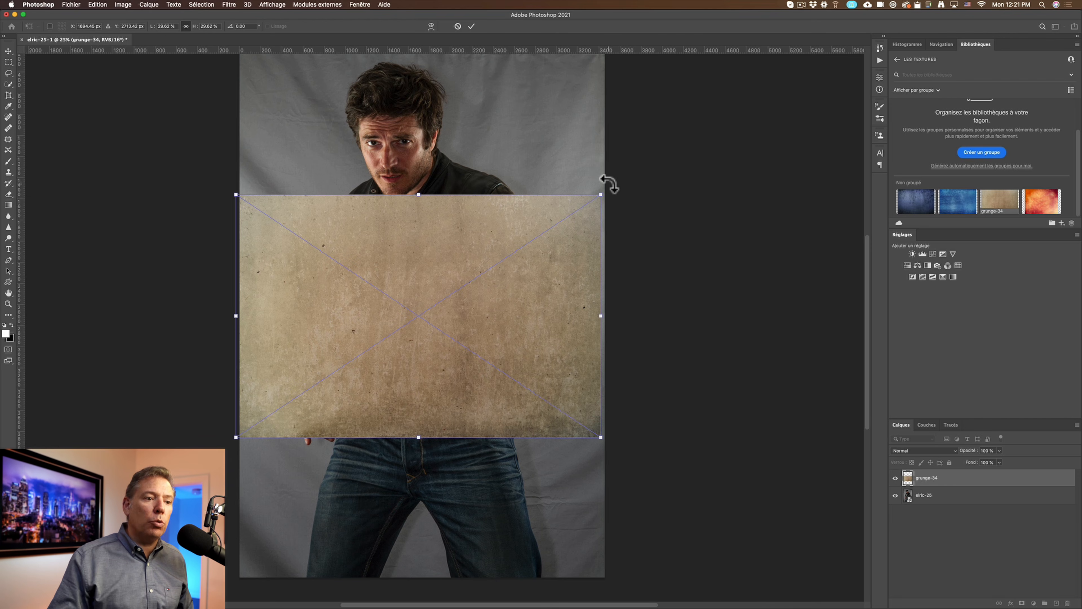
Rotate the grunge-34 texture to about 90.4° so it stands vertically, and center it over the man.
drag(616, 176, 551, 508)
drag(493, 375, 488, 316)
key(Return)
key(z)
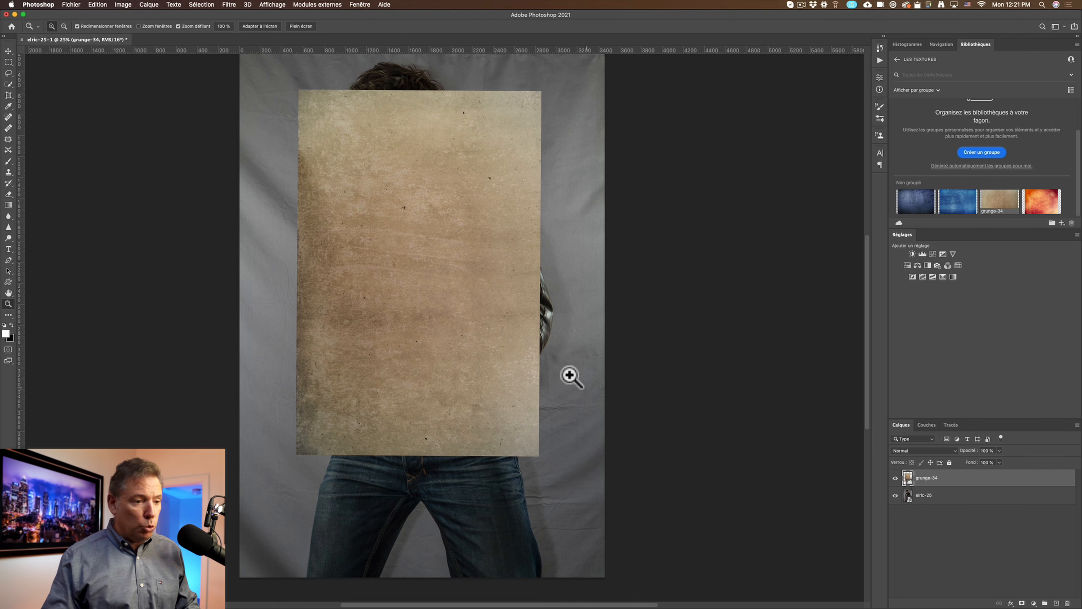
alt+click(478, 260)
alt+click(479, 262)
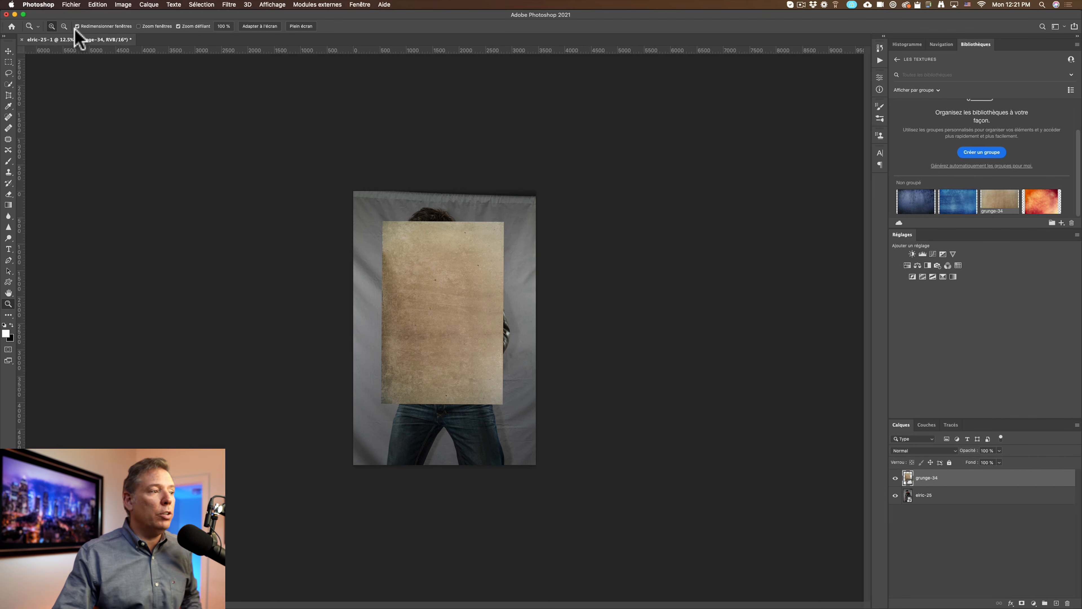
click(97, 5)
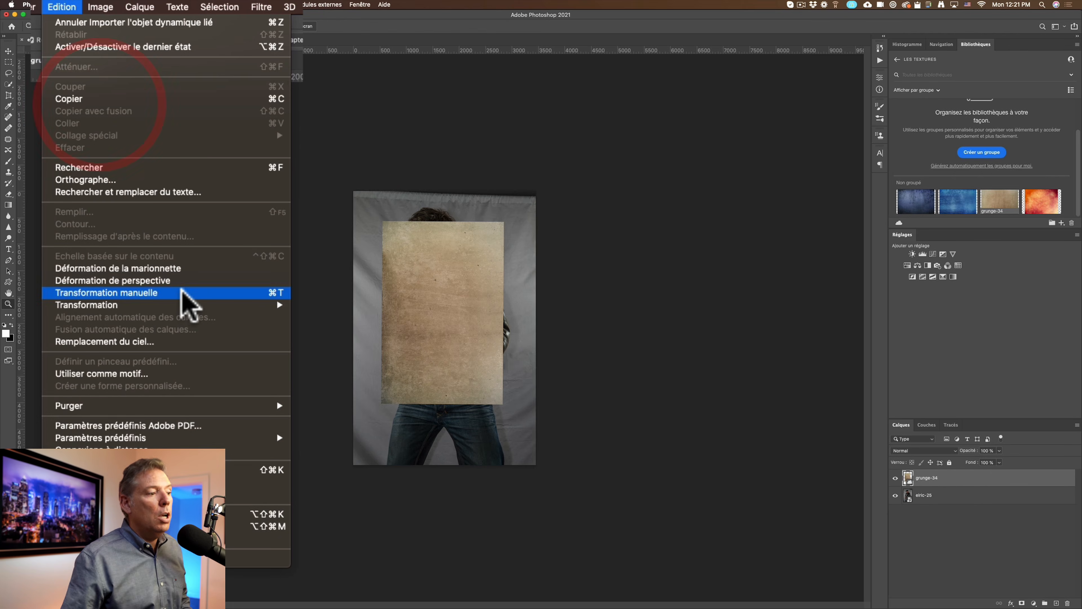
click(183, 295)
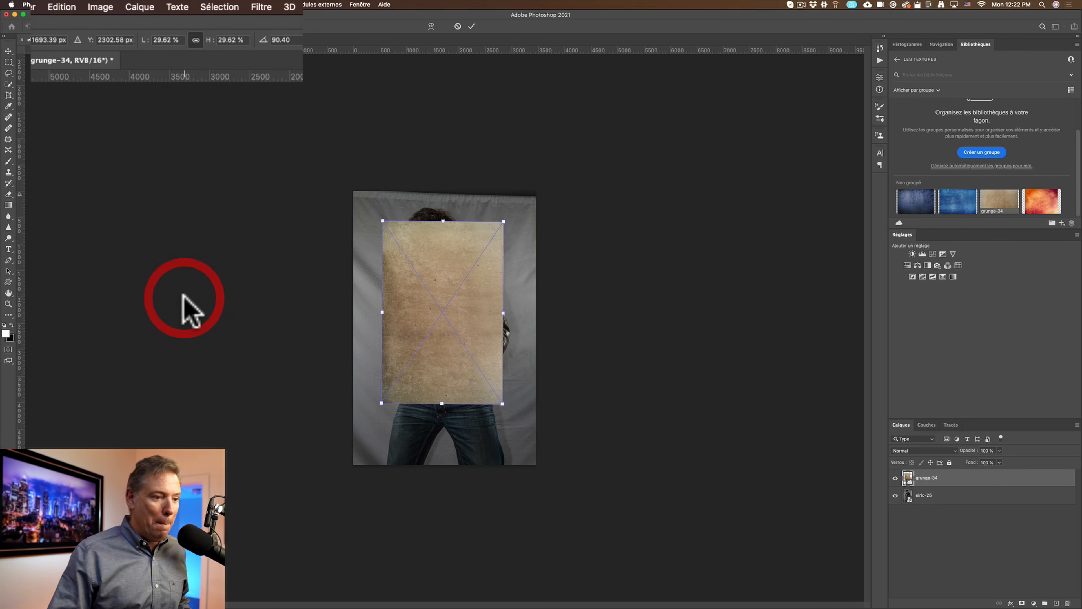
key(Return)
key(z)
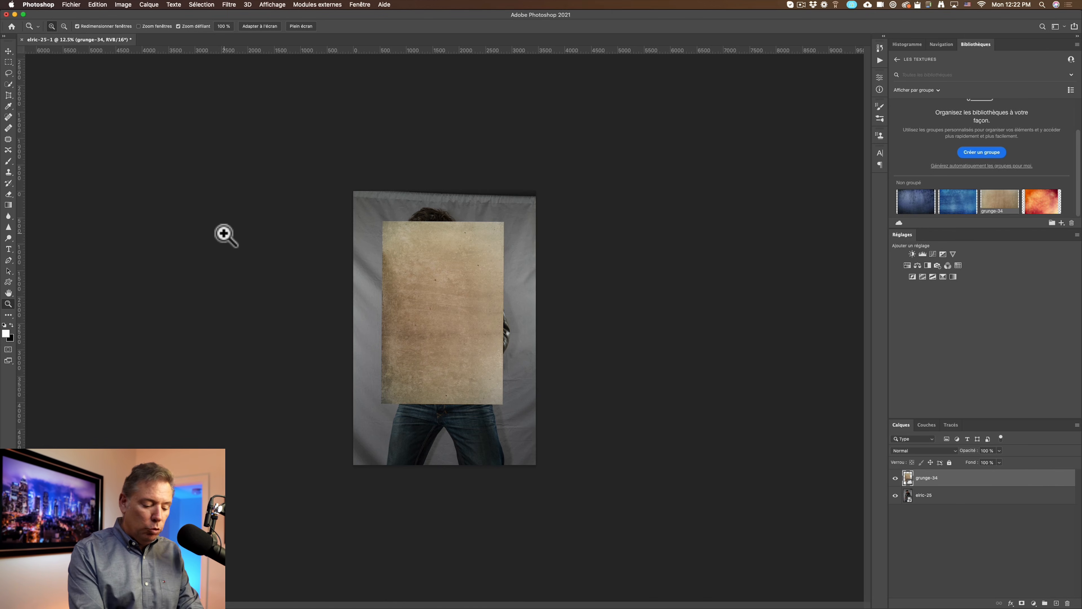
Scale the grunge-34 texture proportionally to about 46.86% so it covers the whole canvas.
key(super+t)
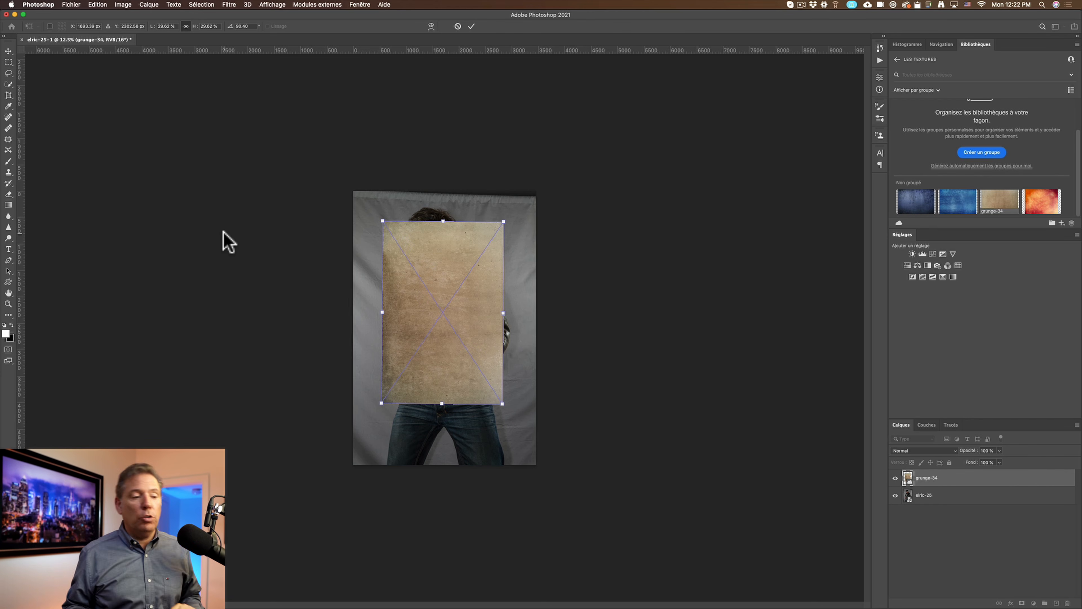
drag(383, 221, 355, 179)
drag(505, 406, 546, 469)
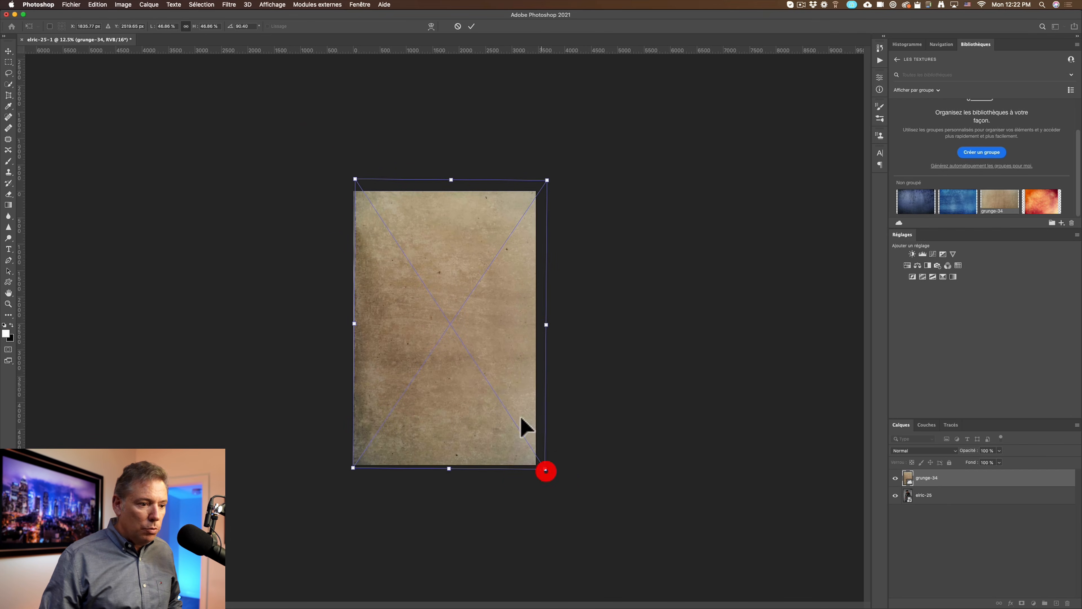
double_click(479, 350)
key(z)
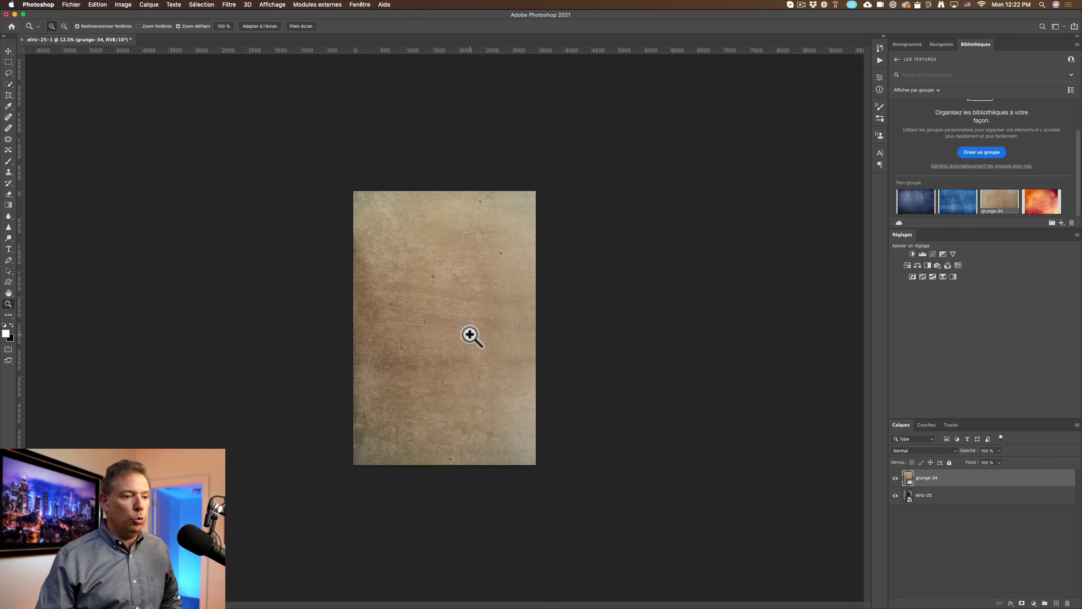
Set the blend mode of the grunge-34 layer to Incrustation.
click(471, 340)
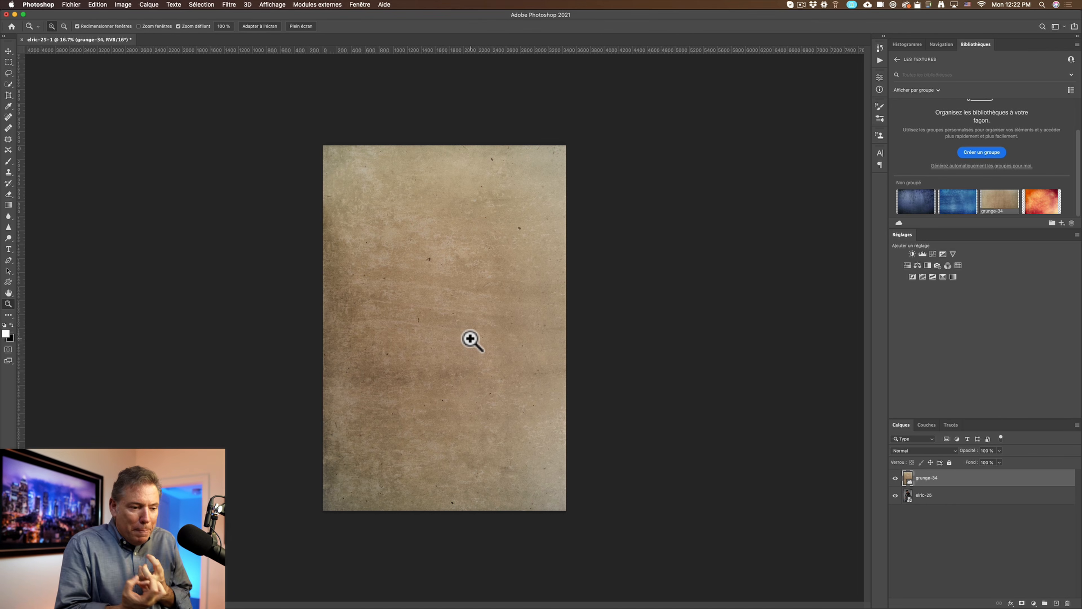
click(912, 451)
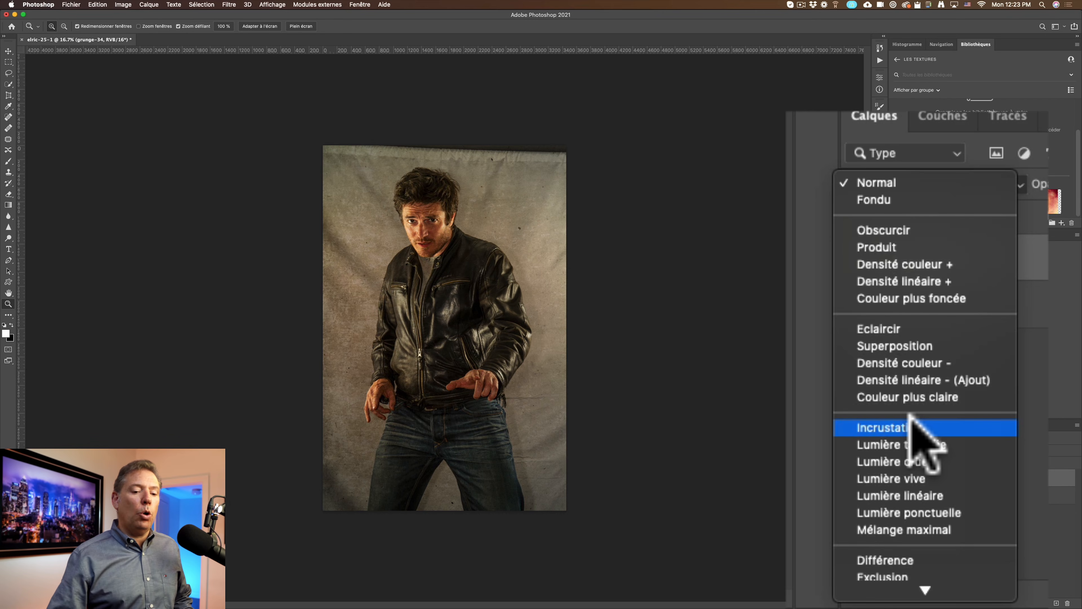
click(912, 428)
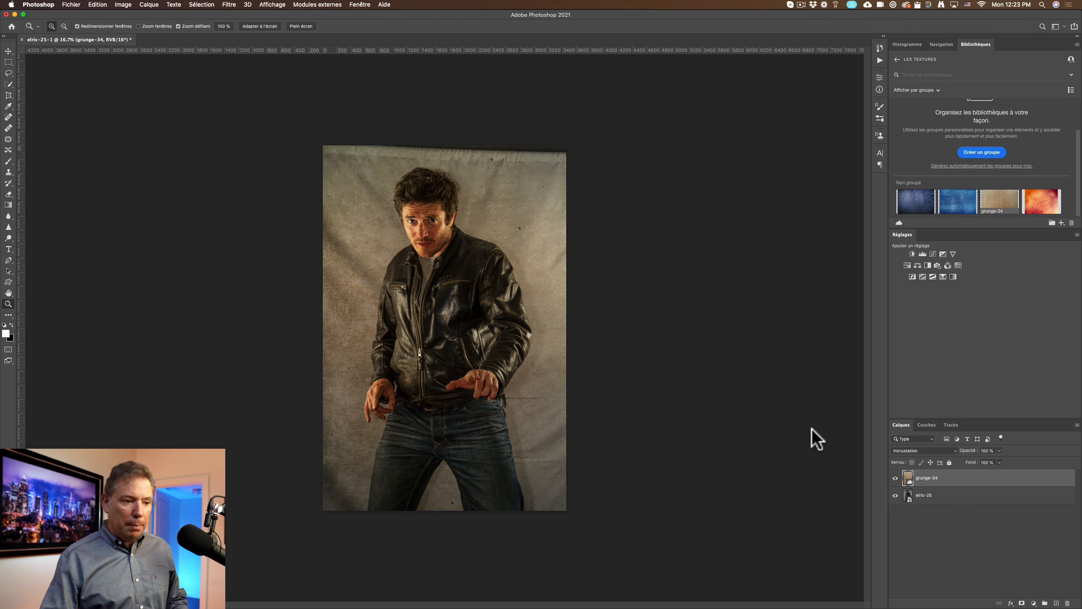
Compare the face with and without the texture, and add a white layer mask to the grunge-34 layer.
click(424, 222)
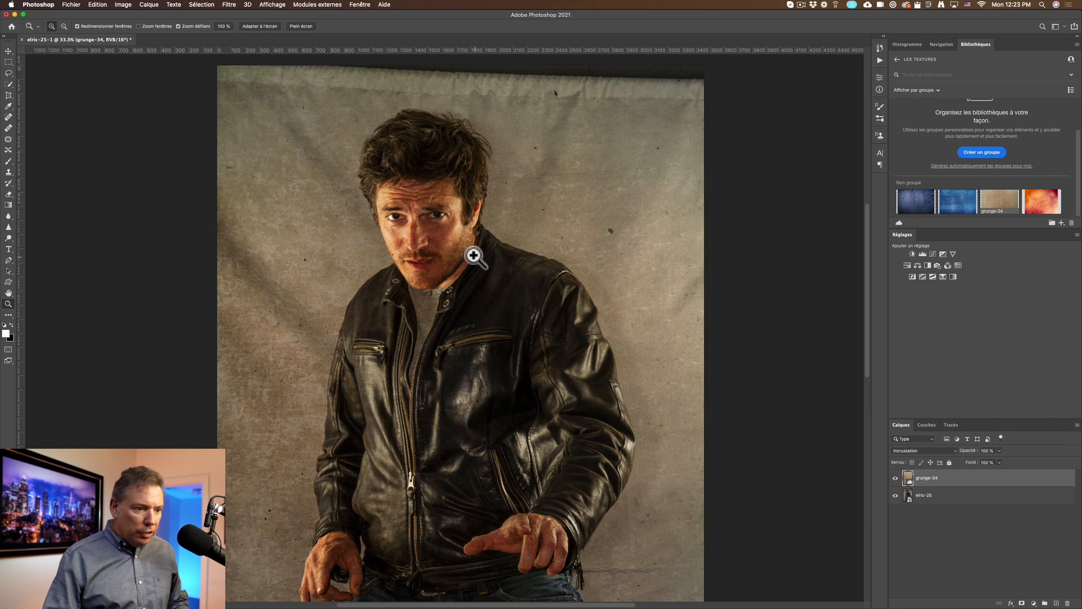
click(394, 239)
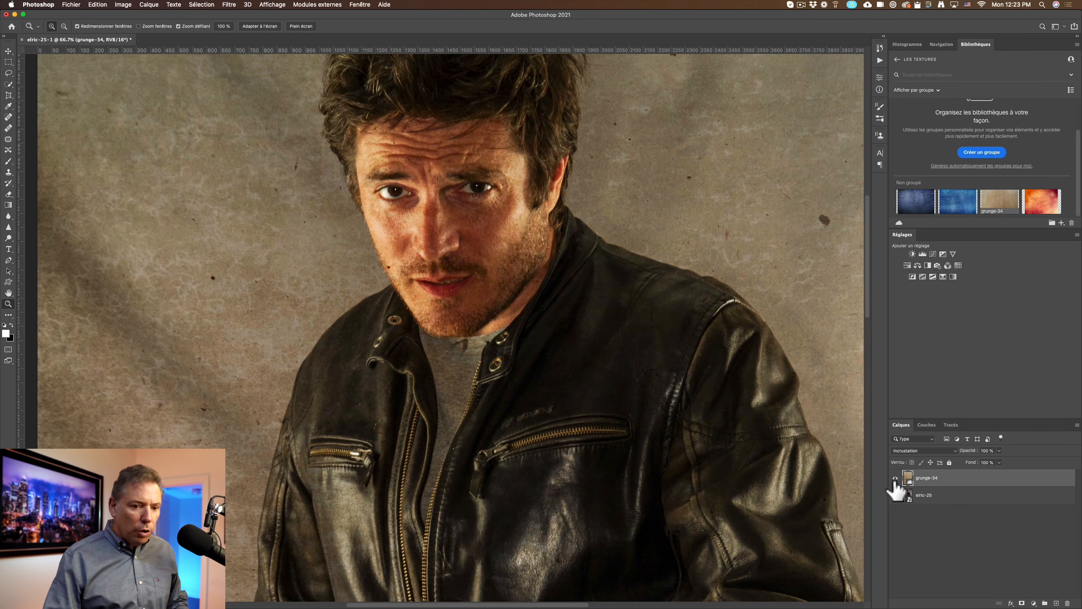
click(895, 478)
click(895, 478)
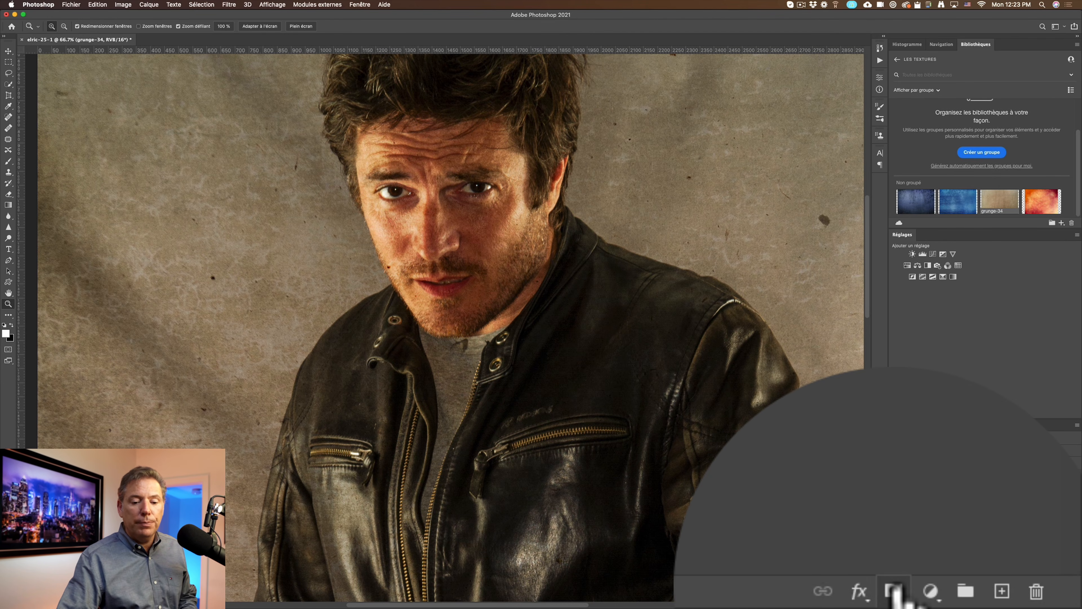
click(1023, 603)
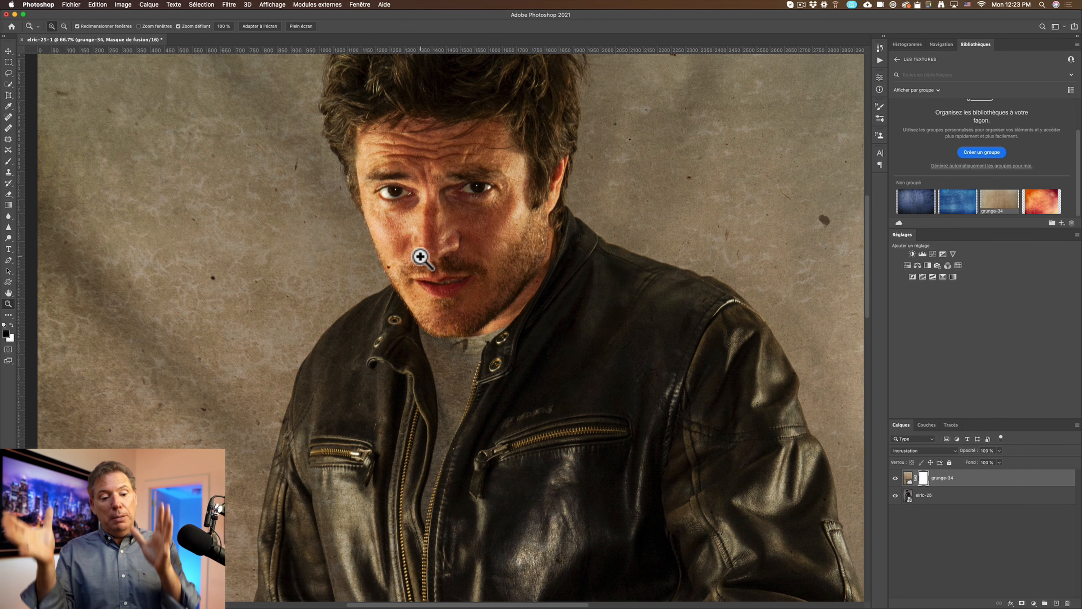
Activate the Brush tool (Outil Pinceau) for the layer mask and set its opacity to 100%.
scroll(421, 256, right, 2)
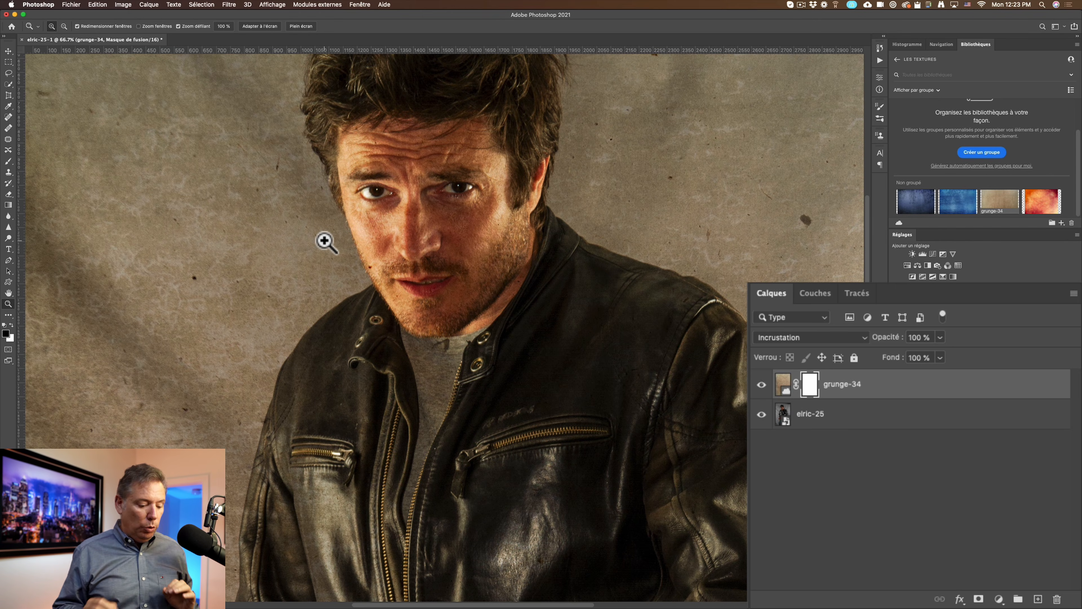
alt+click(279, 255)
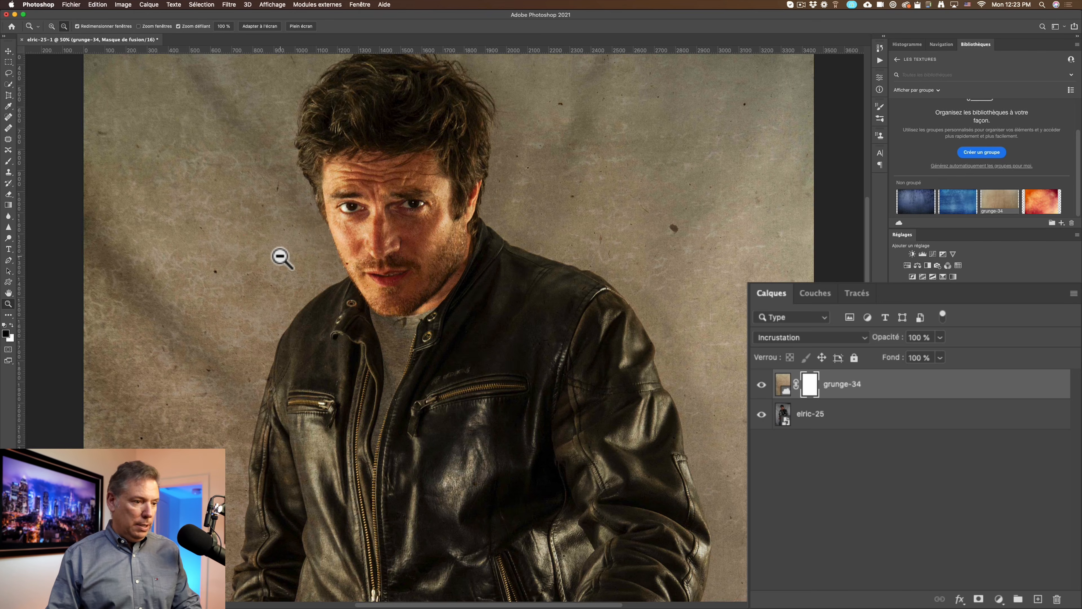
alt+click(280, 256)
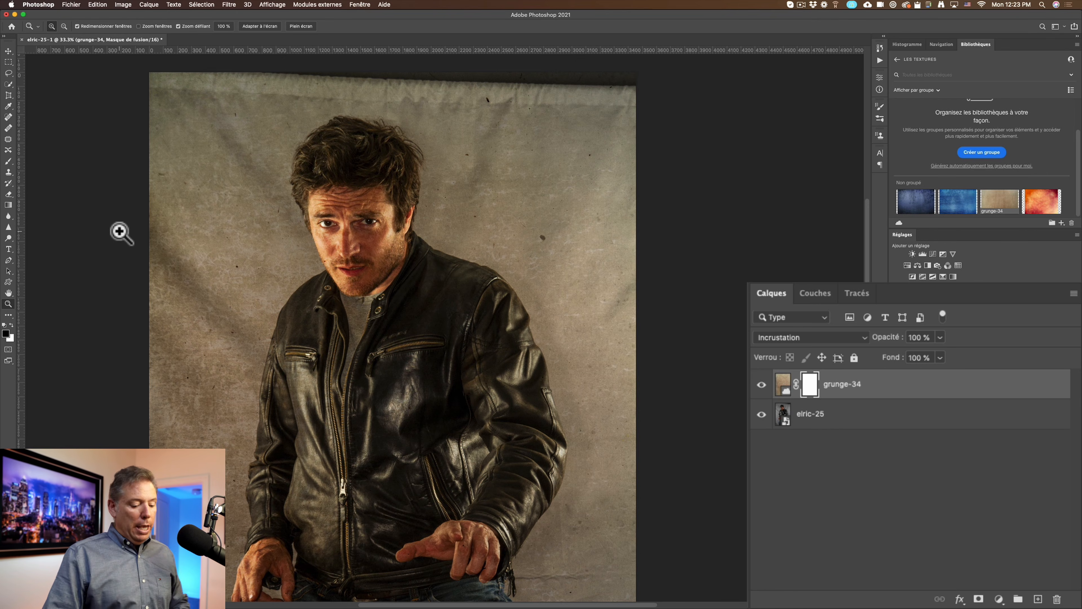
key(b)
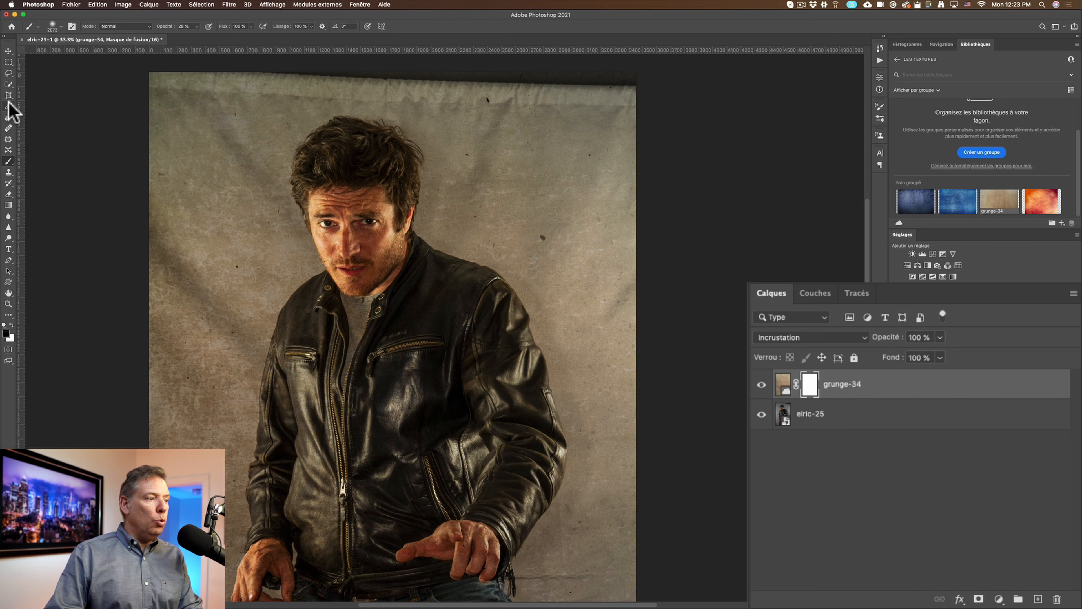
right_click(7, 162)
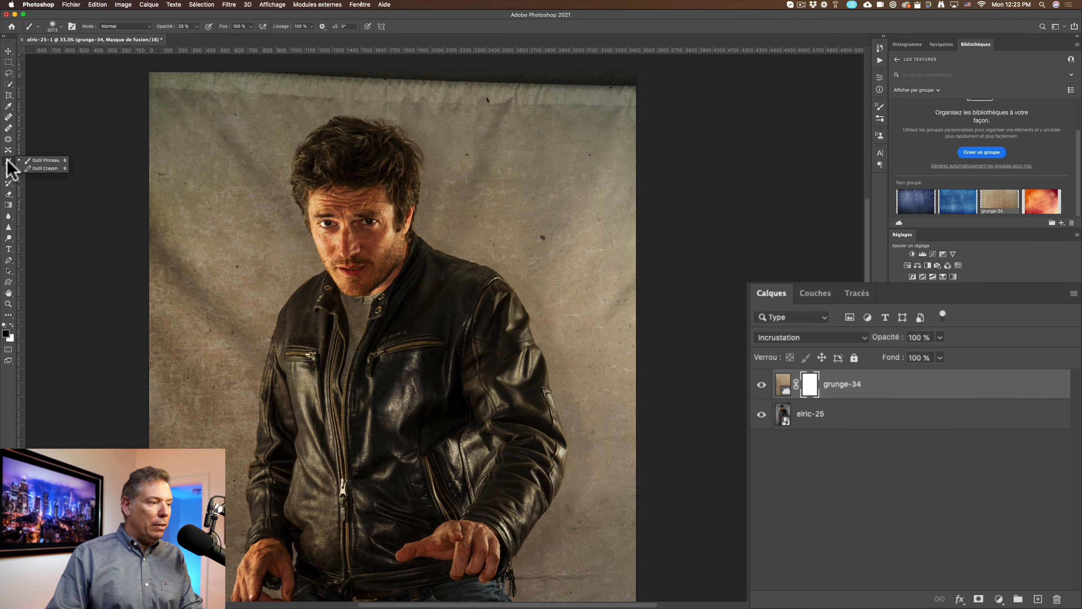
click(57, 161)
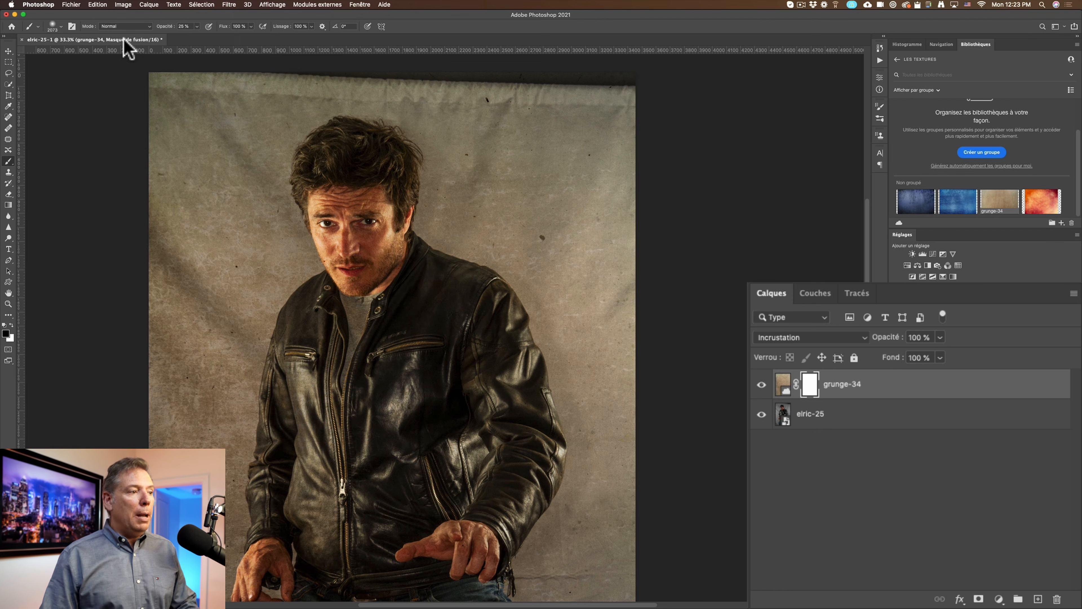
drag(168, 36, 339, 31)
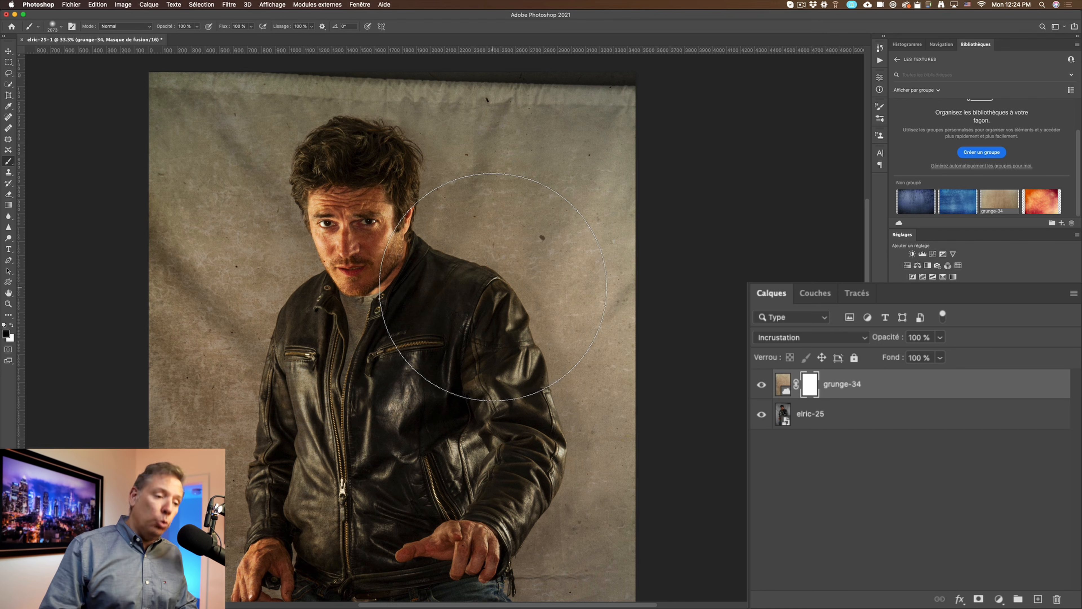
Paint black on the grunge-34 mask over the man's face with a soft brush of about 1097 px at 22% opacity.
mouse_move(489, 288)
mouse_down()
mouse_move(425, 293)
mouse_move(523, 293)
mouse_move(411, 314)
mouse_move(459, 332)
mouse_move(473, 326)
mouse_move(401, 333)
mouse_move(489, 328)
mouse_move(423, 331)
mouse_up()
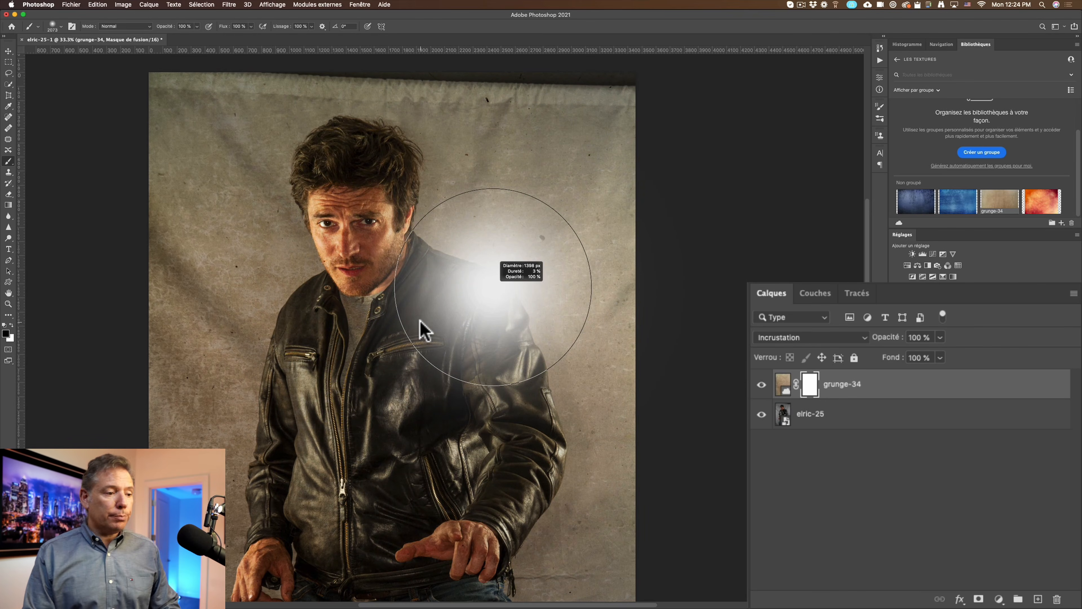
mouse_move(420, 330)
mouse_down()
mouse_move(430, 252)
mouse_move(411, 7)
mouse_move(403, 531)
mouse_move(391, 174)
mouse_move(391, 508)
mouse_move(369, 8)
mouse_move(398, 193)
mouse_move(405, 9)
mouse_move(427, 205)
mouse_move(454, 8)
mouse_up()
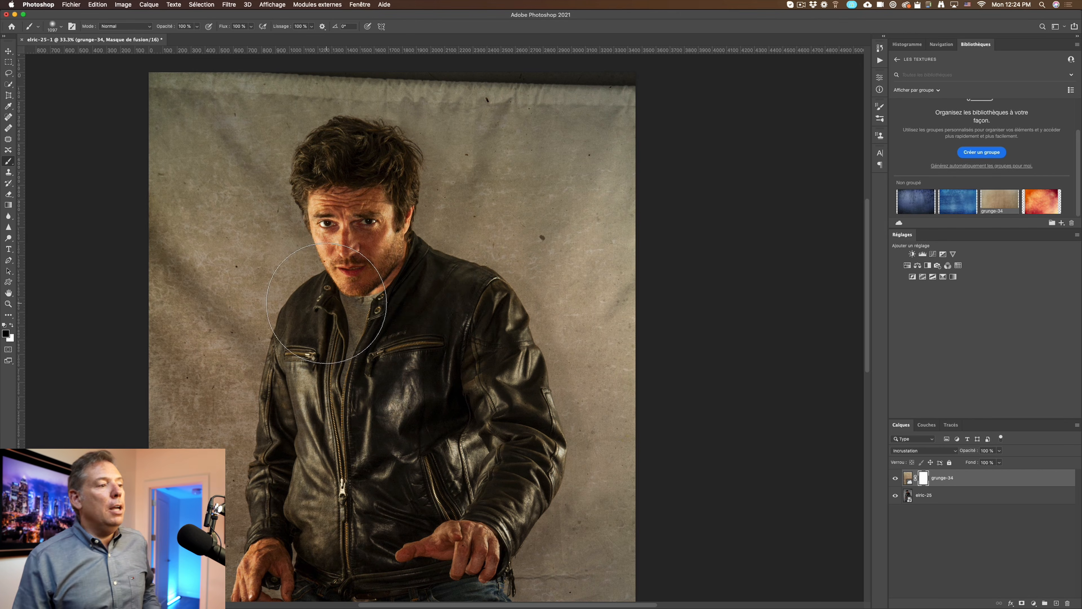
mouse_move(366, 26)
mouse_down()
mouse_move(246, 19)
mouse_move(266, 18)
mouse_up()
mouse_move(341, 256)
mouse_down()
mouse_move(339, 215)
mouse_move(339, 298)
mouse_move(309, 393)
mouse_up()
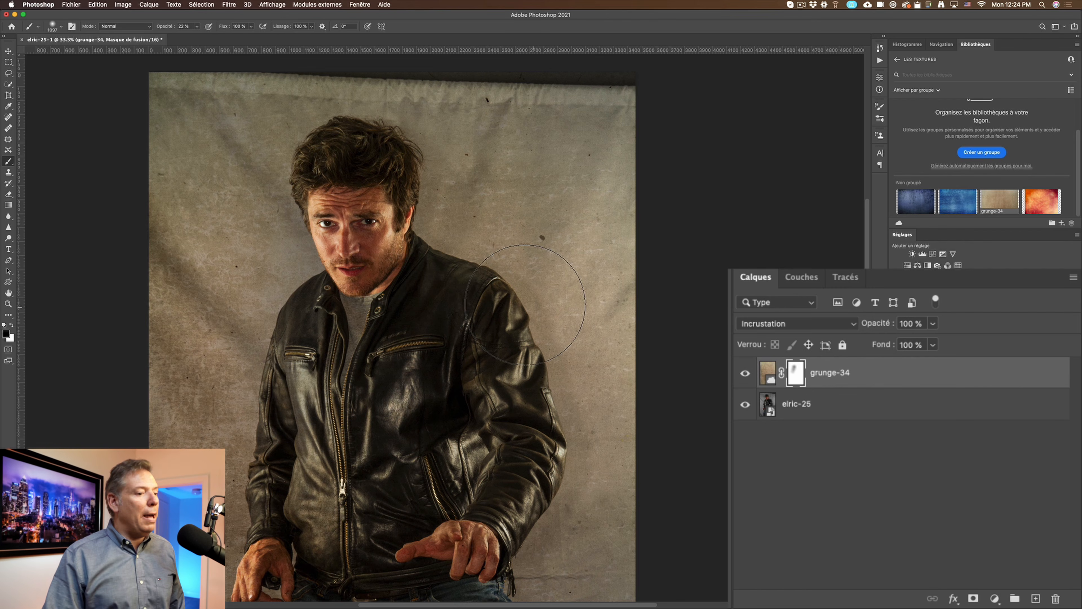
Paint black at 22% opacity on the grunge-34 mask from the man's face across the backdrop beside him.
mouse_move(384, 251)
mouse_down()
mouse_move(348, 307)
mouse_move(345, 245)
mouse_move(323, 238)
mouse_move(340, 279)
mouse_move(323, 307)
mouse_move(375, 209)
mouse_move(326, 362)
mouse_move(230, 434)
mouse_up()
super+click(338, 261)
super+click(333, 261)
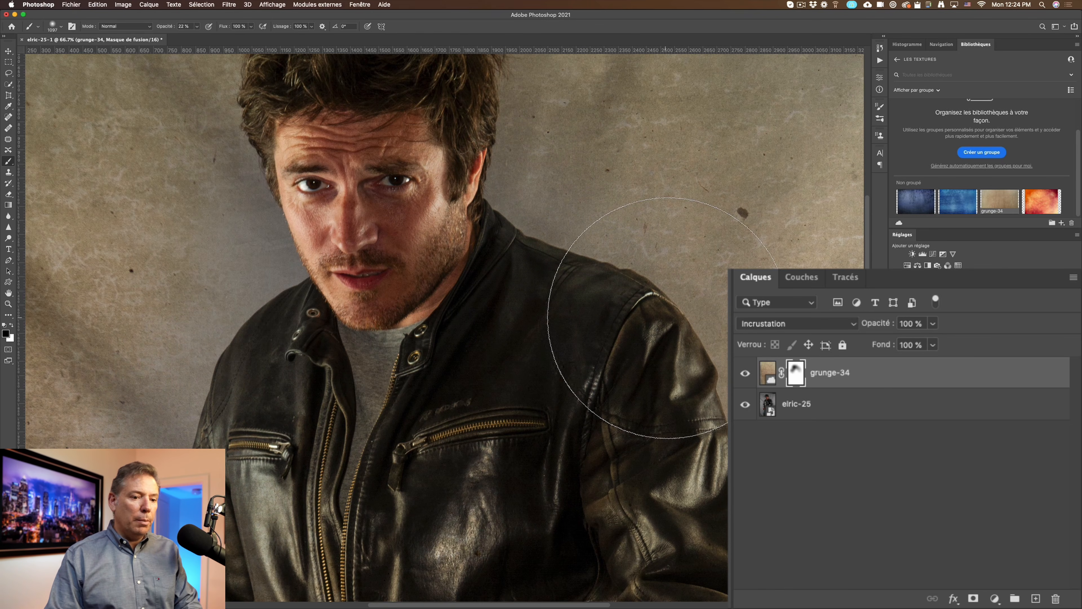
alt+super+click(548, 365)
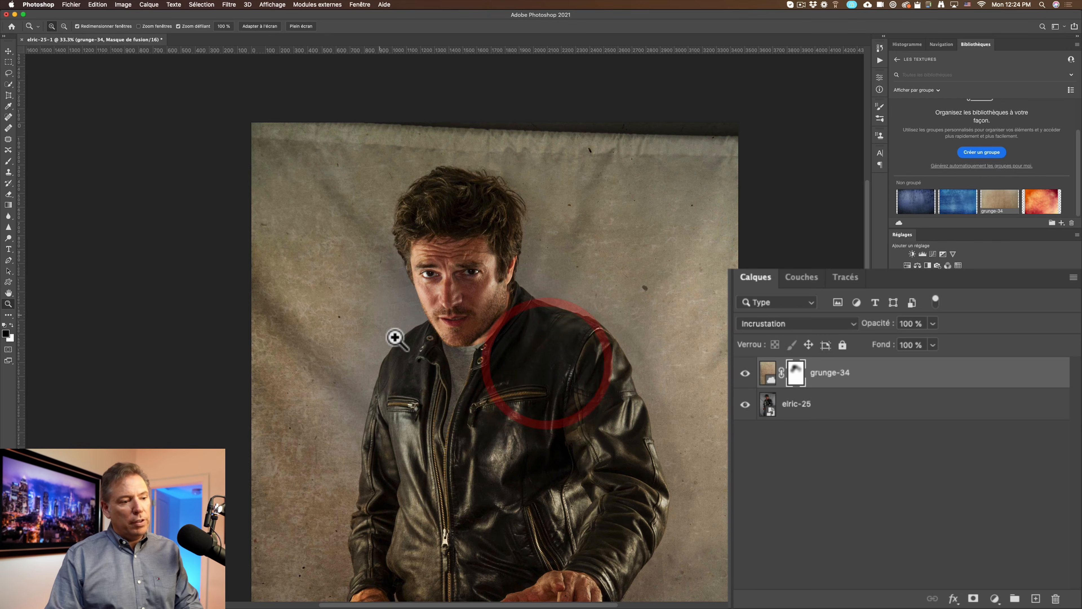
super+click(416, 333)
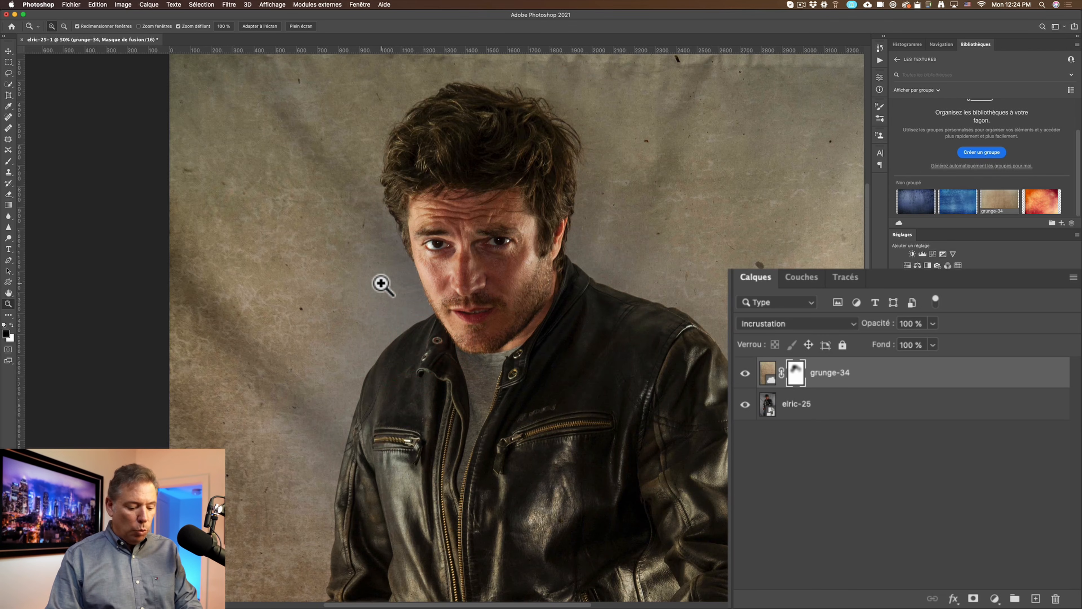
Paint white with a smaller brush on the grunge-34 mask to restore the texture on the backdrop beside the face.
key(x)
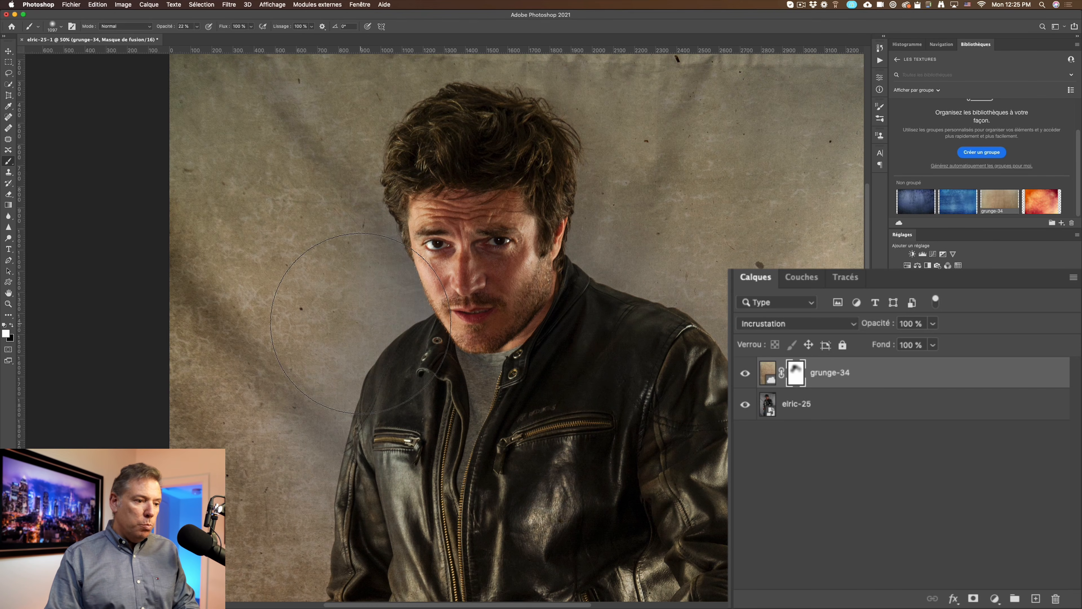
drag(348, 325, 286, 340)
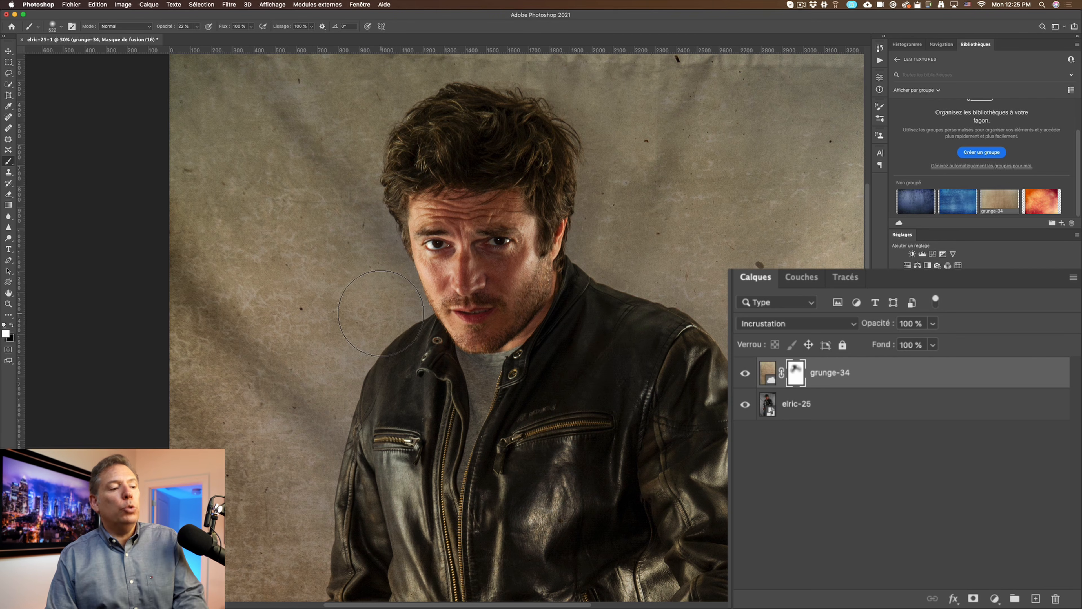
key(x)
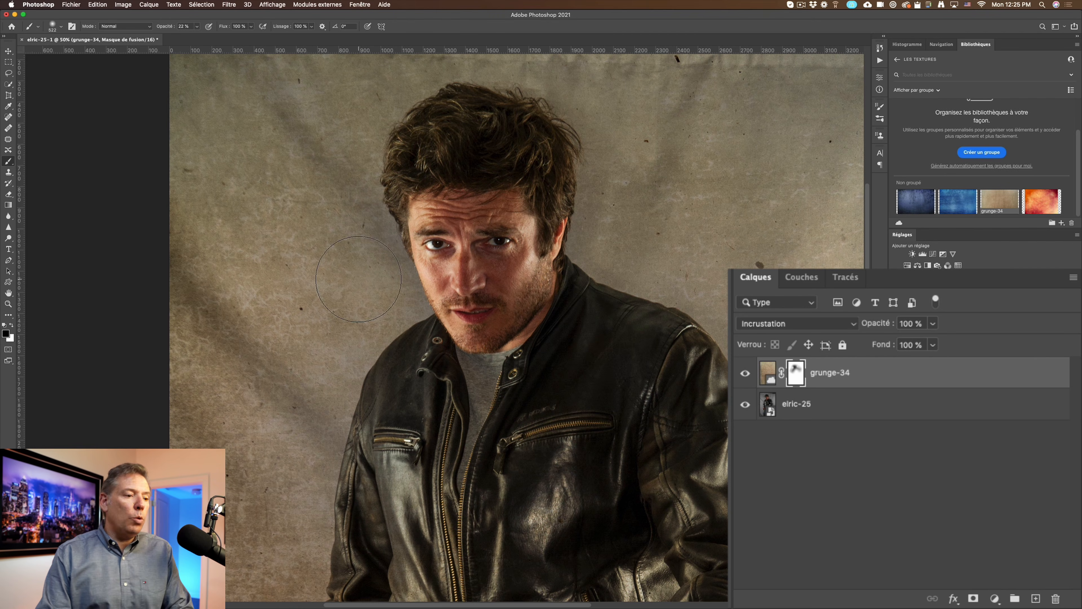
key(z)
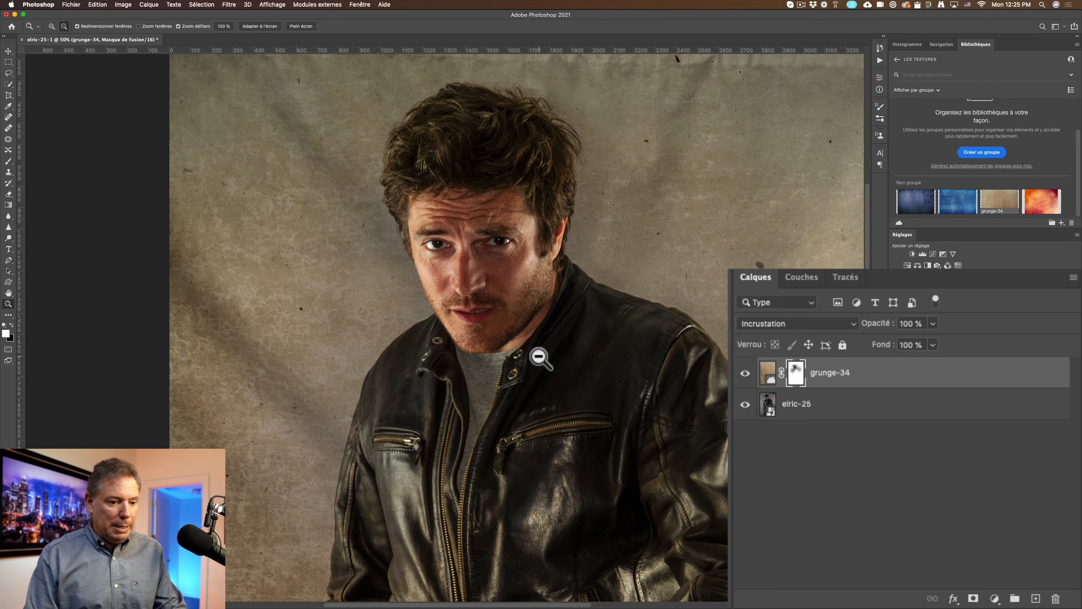
alt+click(536, 358)
alt+click(531, 416)
alt+click(453, 409)
click(448, 367)
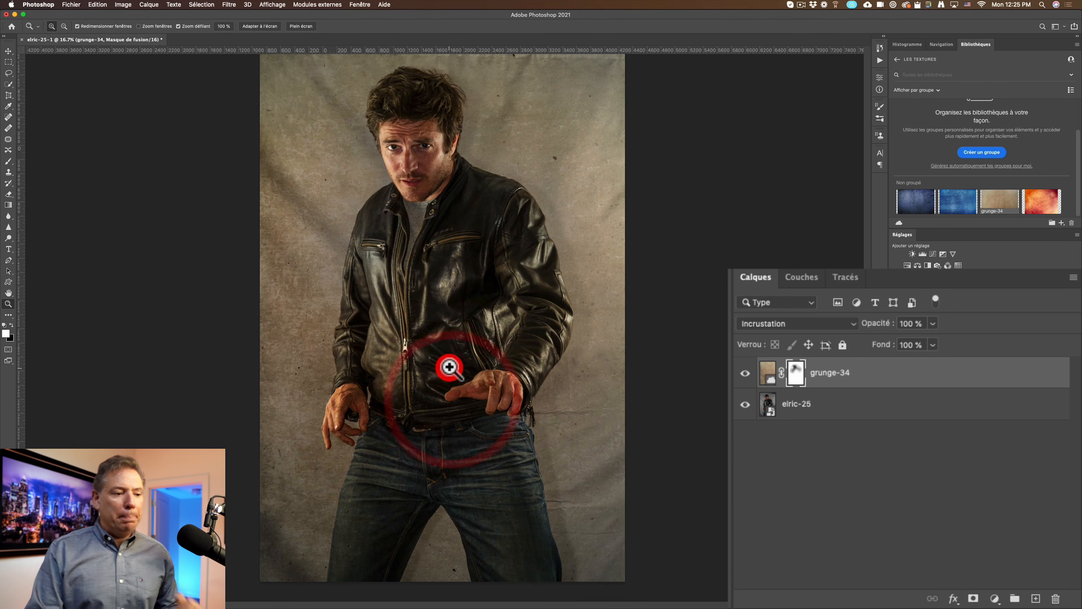
Add a Courbes adjustment layer above grunge-34 and clip it to that texture layer.
click(995, 598)
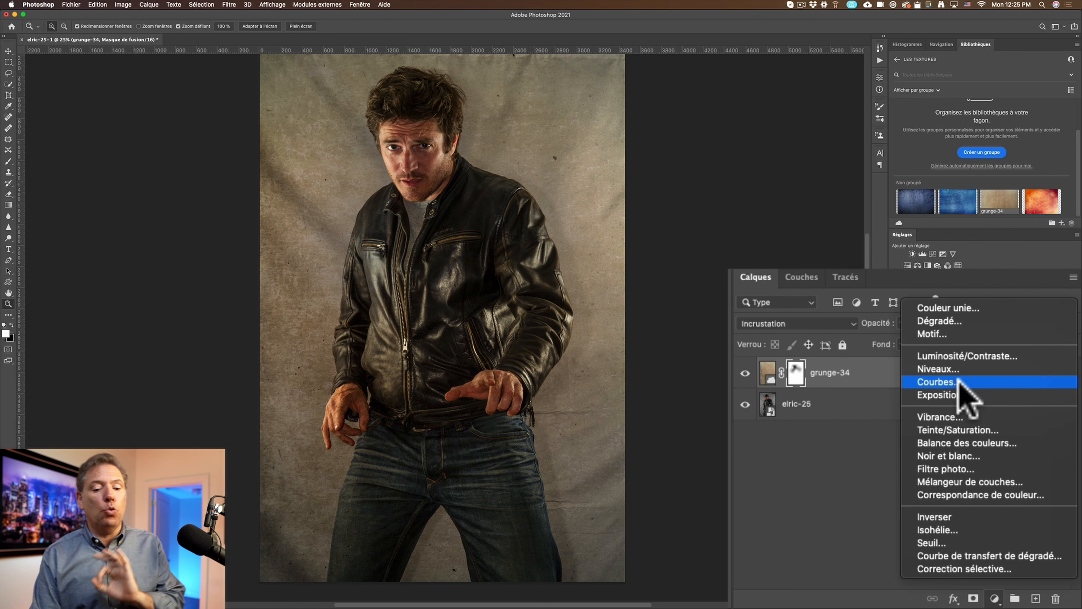
click(937, 382)
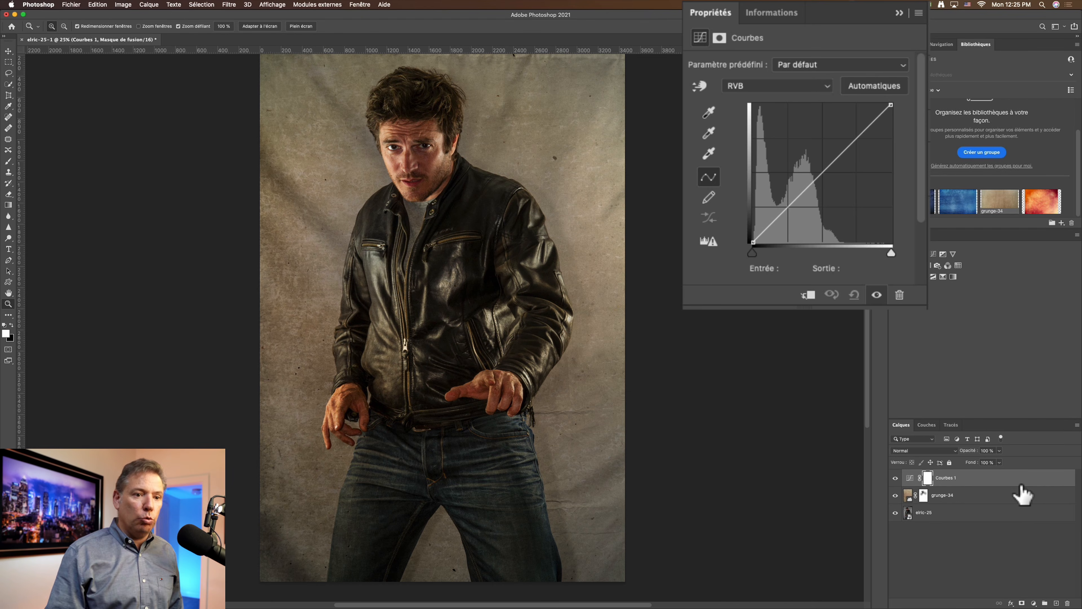
mouse_move(822, 175)
mouse_down()
mouse_move(809, 162)
mouse_move(831, 186)
mouse_move(810, 166)
mouse_move(819, 177)
mouse_up()
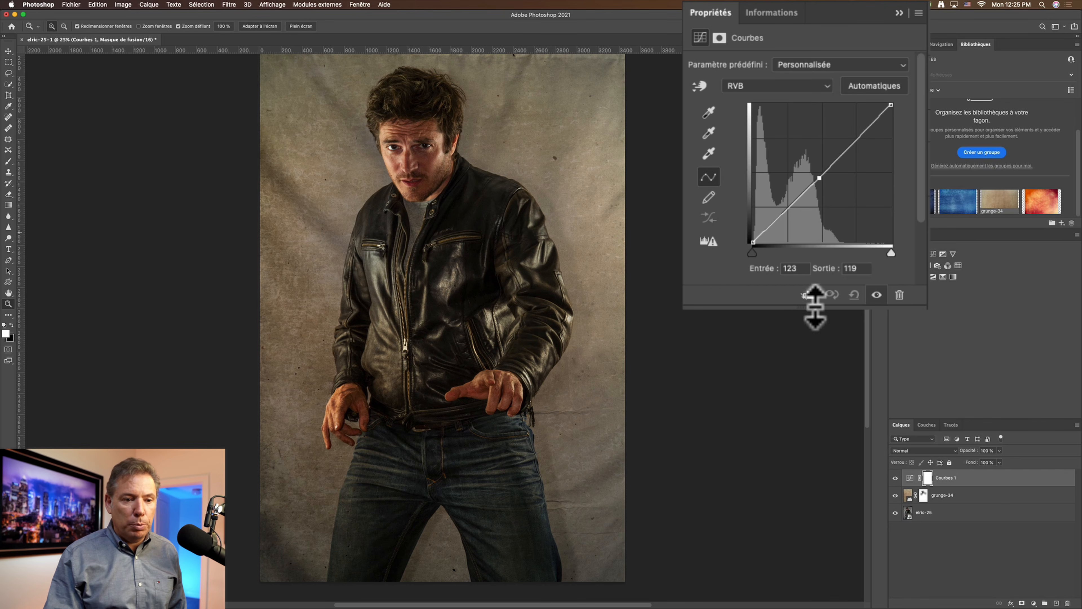
click(807, 294)
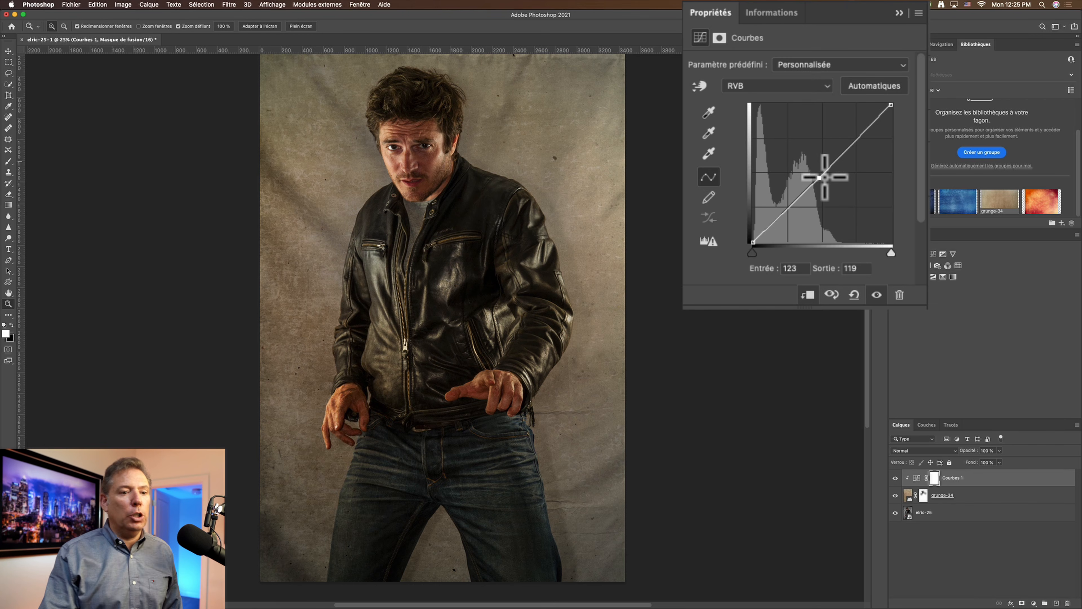
Shape the RVB curve into an S with points at input 50, output 31 and input 172, output 181, and compare before and after.
drag(819, 178, 779, 225)
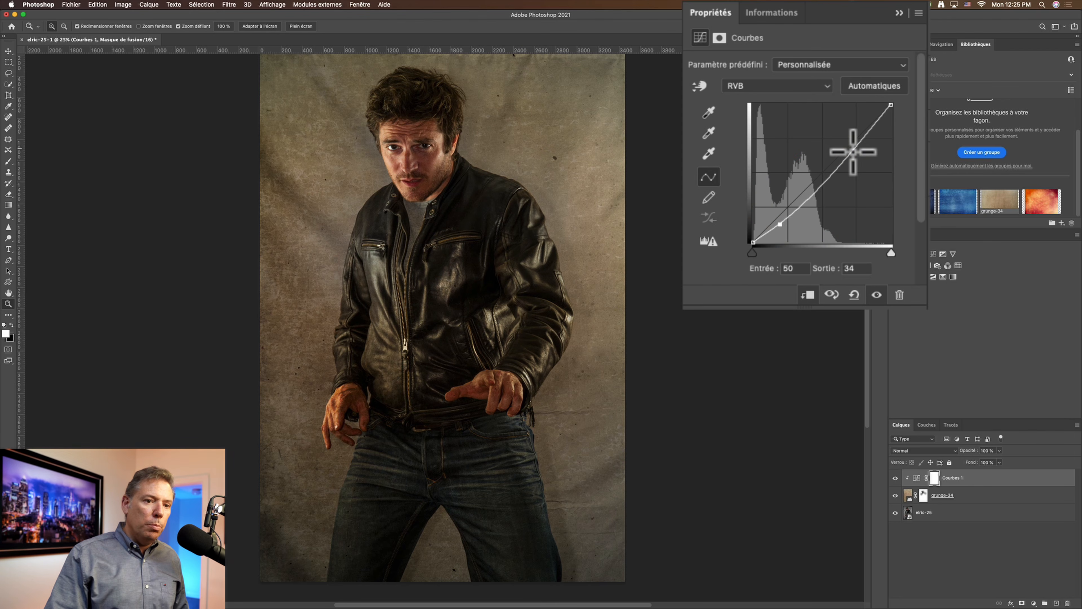
drag(851, 152, 848, 145)
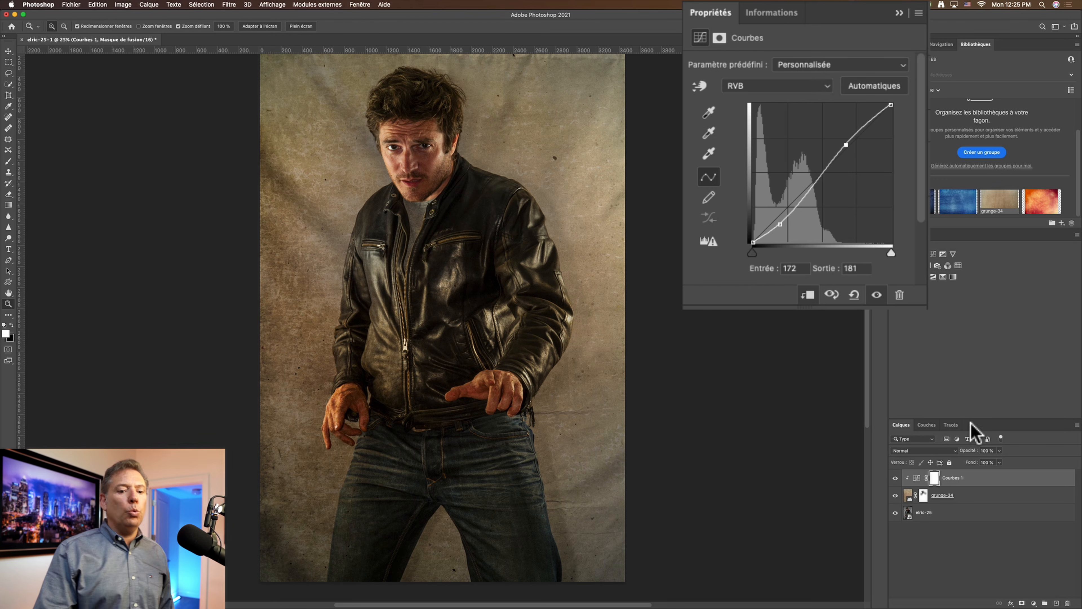
click(781, 225)
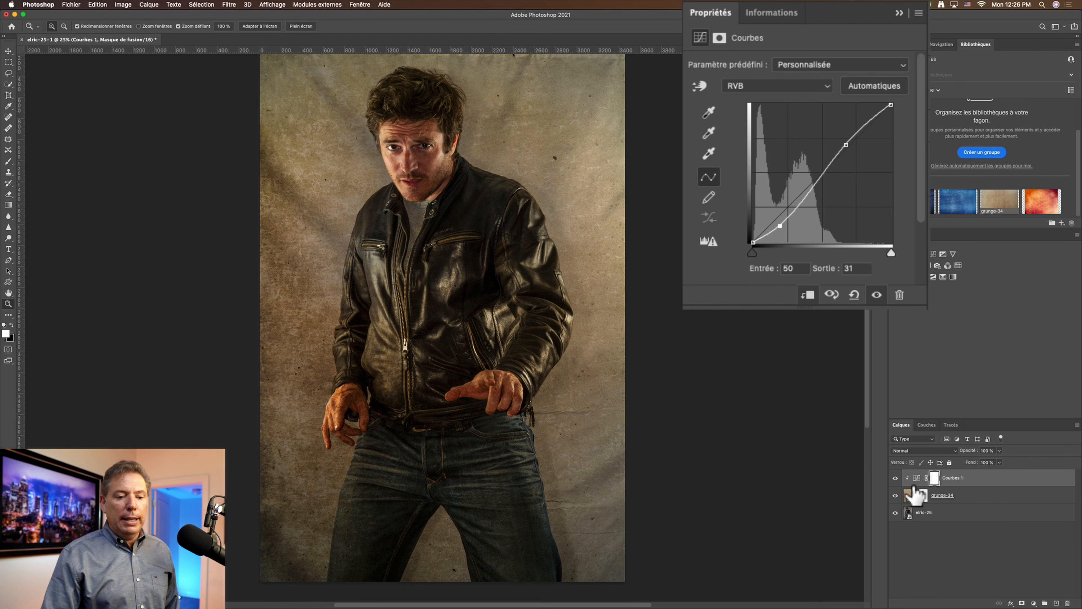
click(896, 479)
click(896, 479)
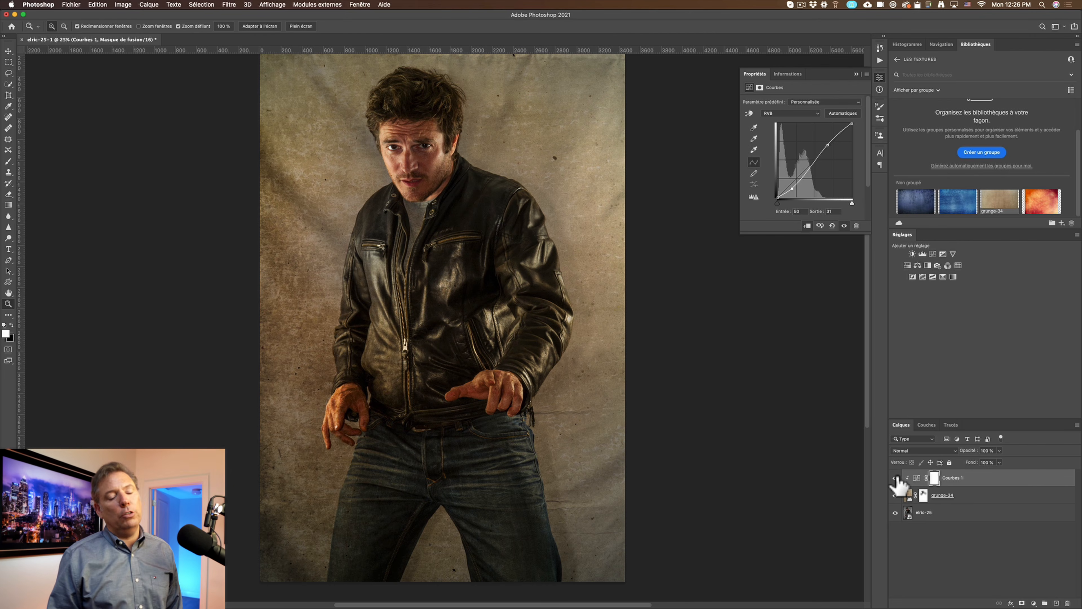
Set the blend mode of the Courbes 1 layer to Luminosité.
click(855, 72)
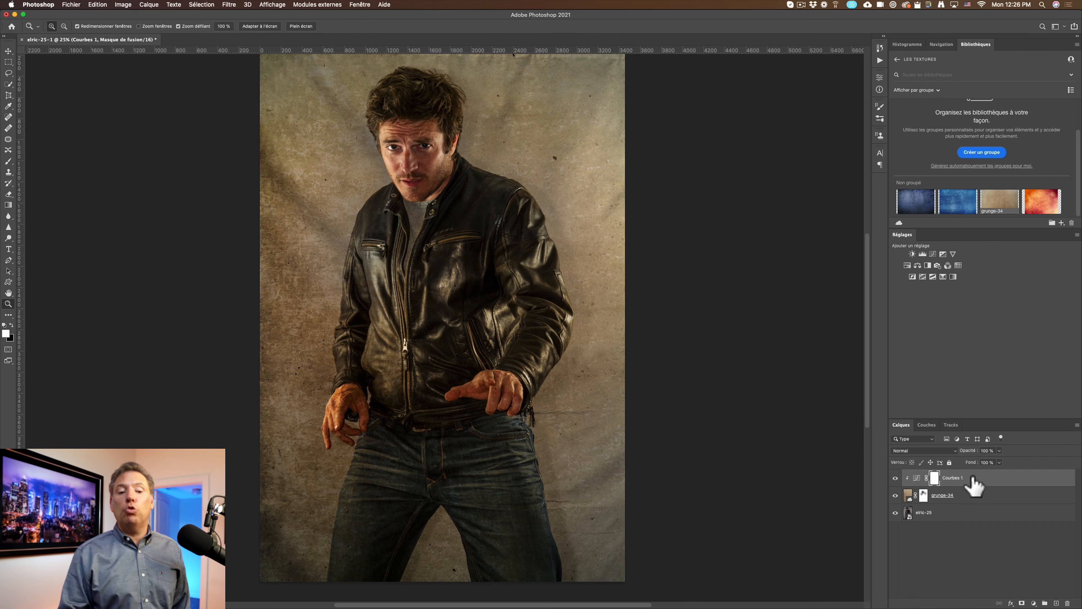
click(953, 451)
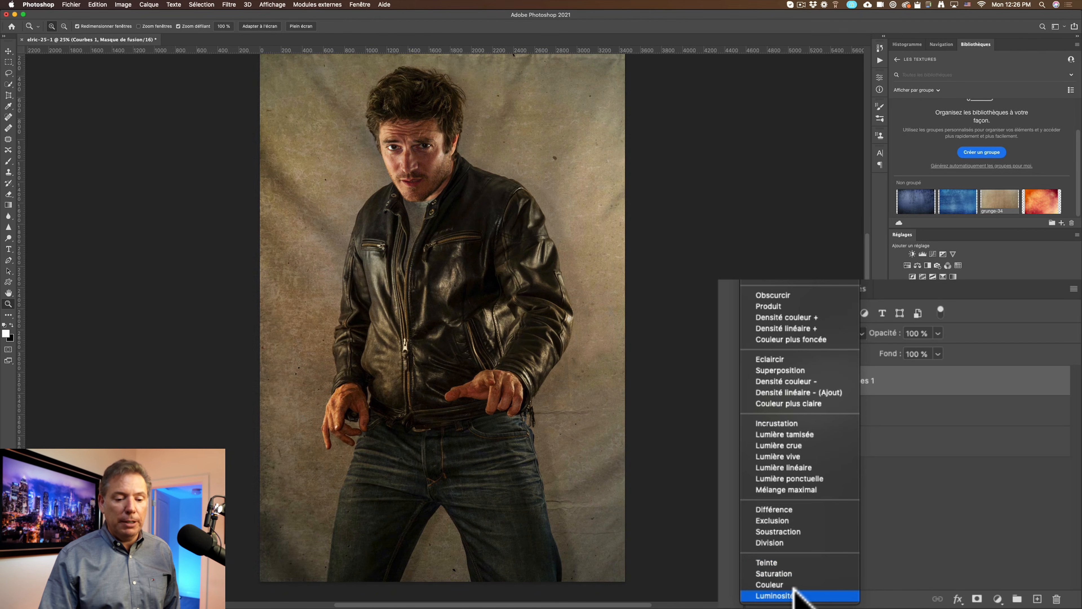
click(793, 593)
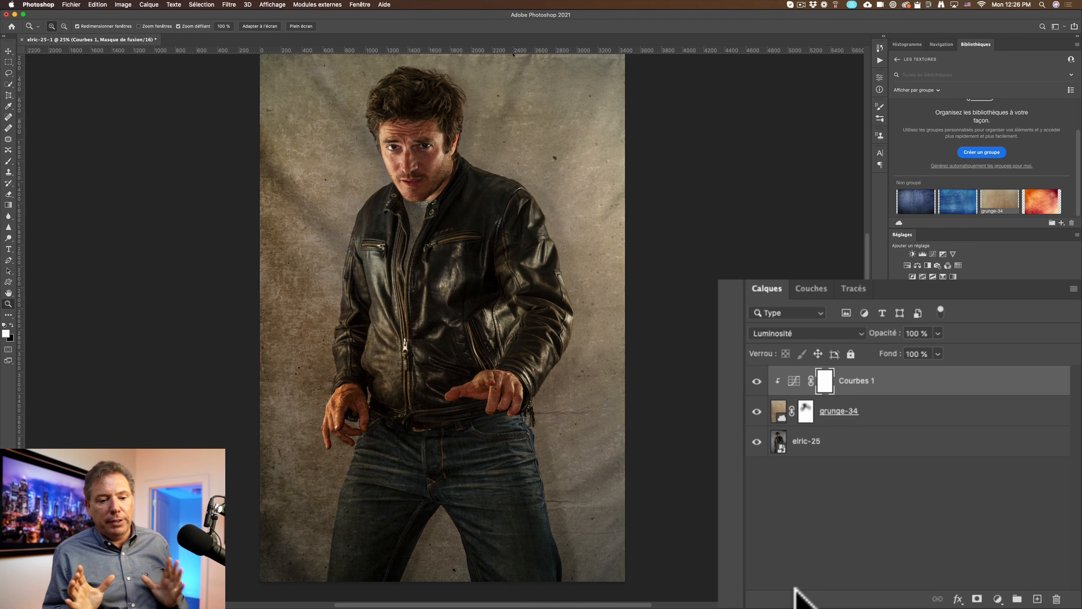
Add a clipped Teinte/Saturation adjustment directly above grunge-34 with Saturation -20 and Luminosité -4, and check its effect.
click(943, 421)
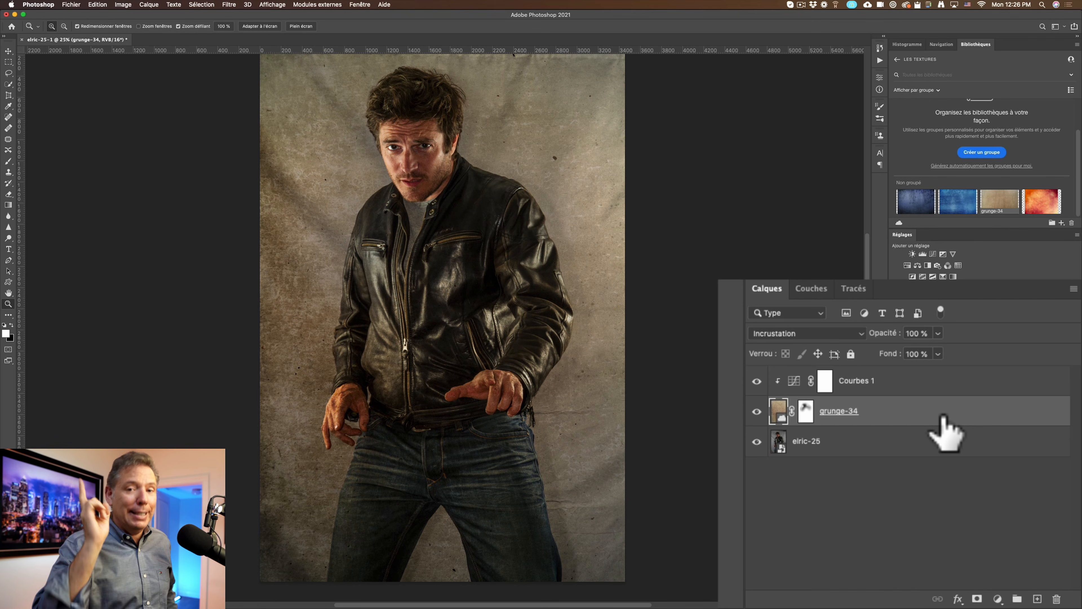
click(997, 599)
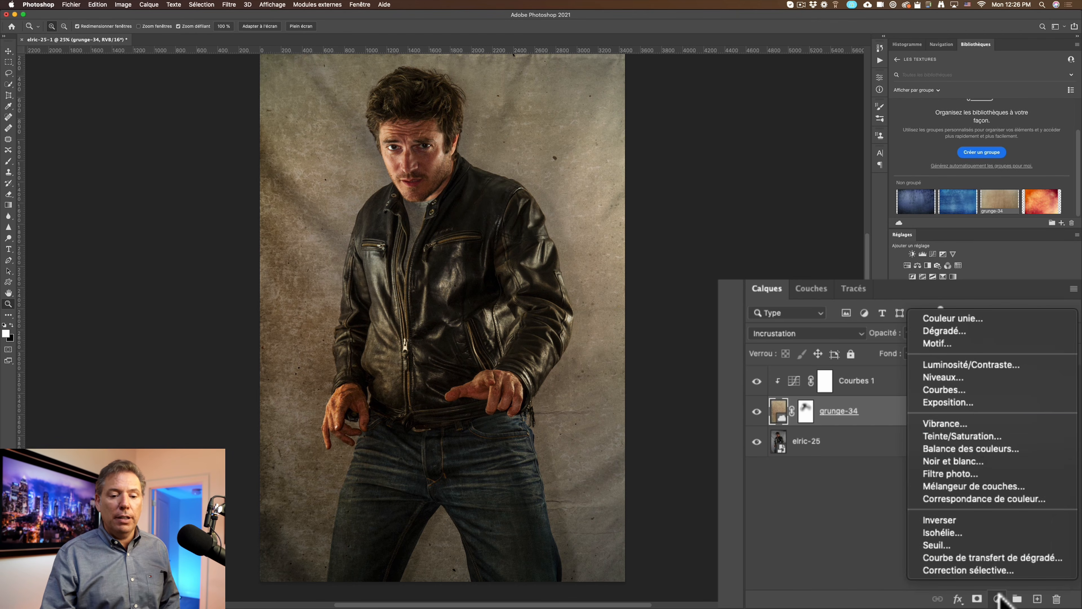
click(979, 439)
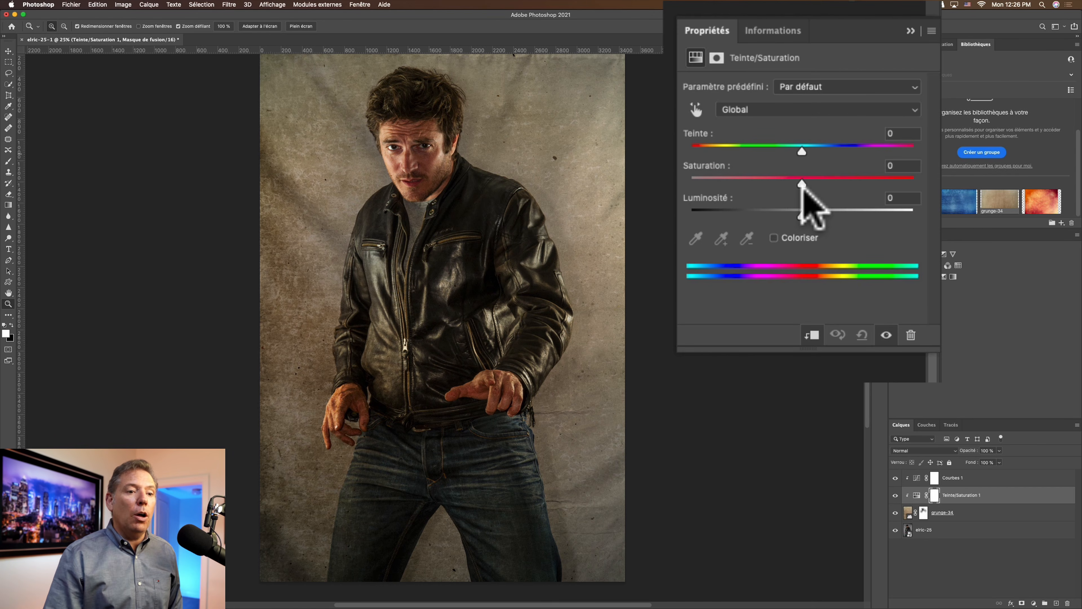
drag(801, 184, 779, 189)
drag(790, 210, 795, 213)
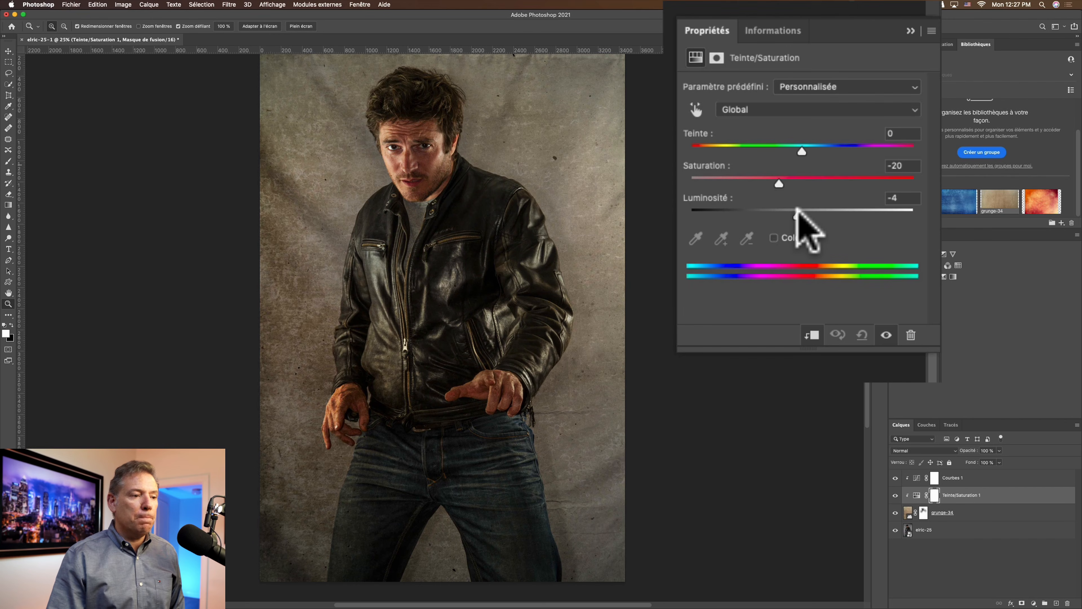
click(911, 30)
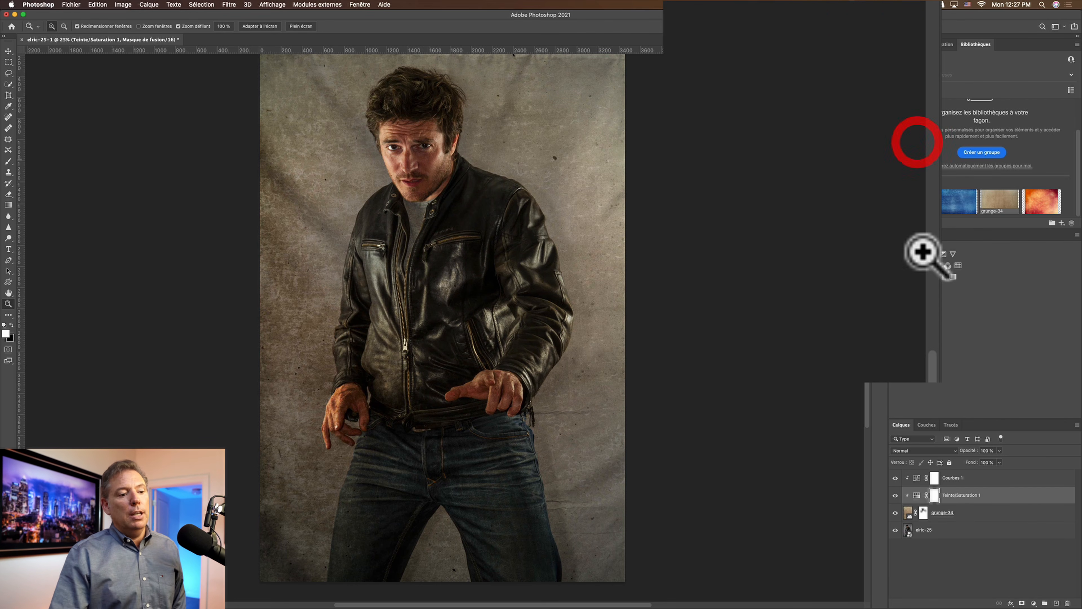
click(895, 495)
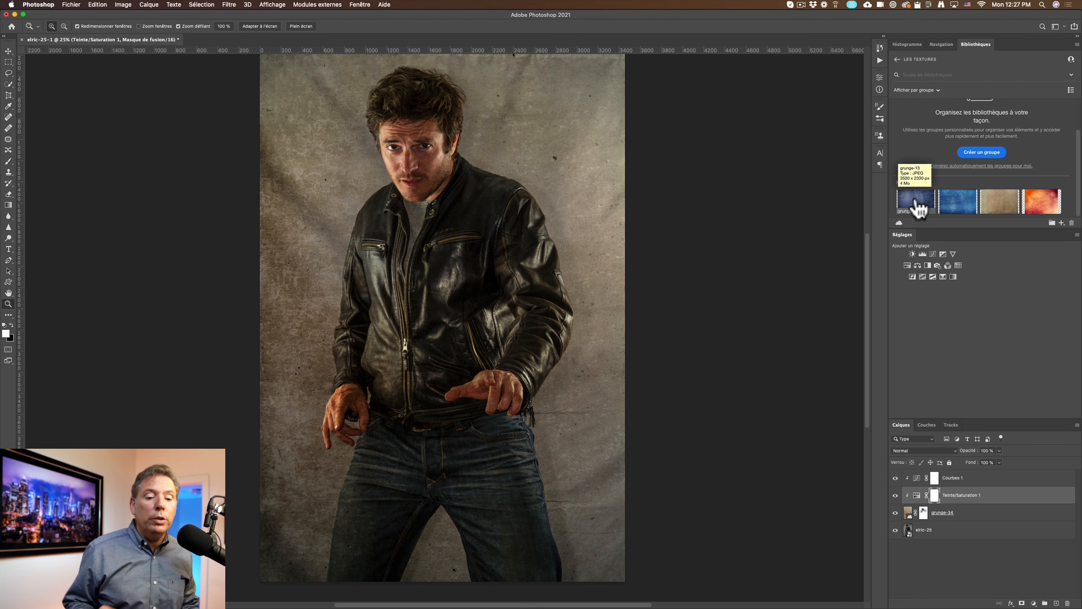
Place the blue grunge-13 library texture in the document above the Courbes 1 layer.
click(1011, 475)
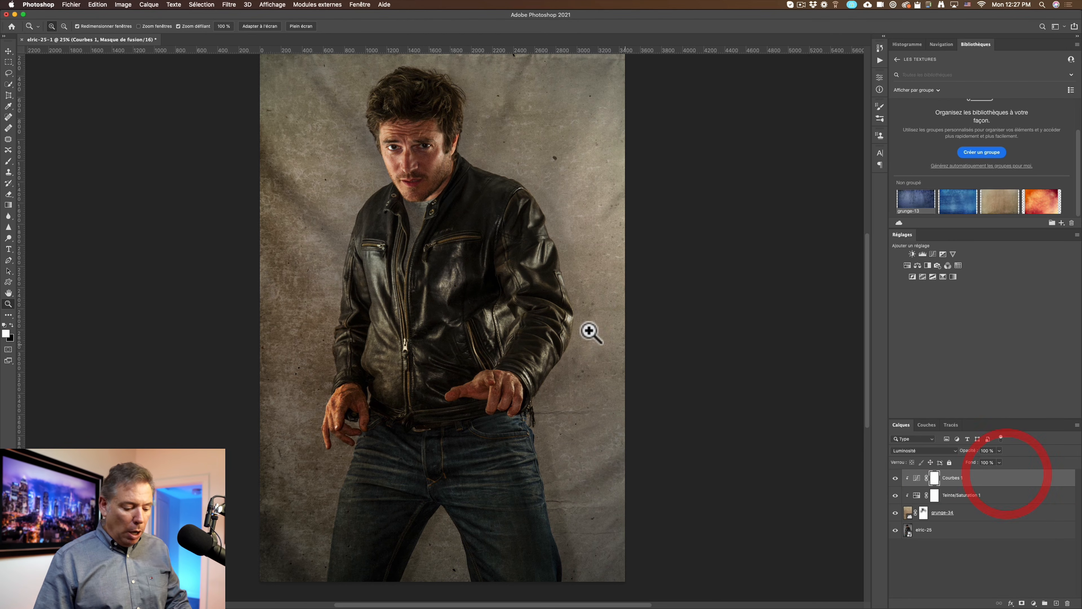
alt+click(386, 273)
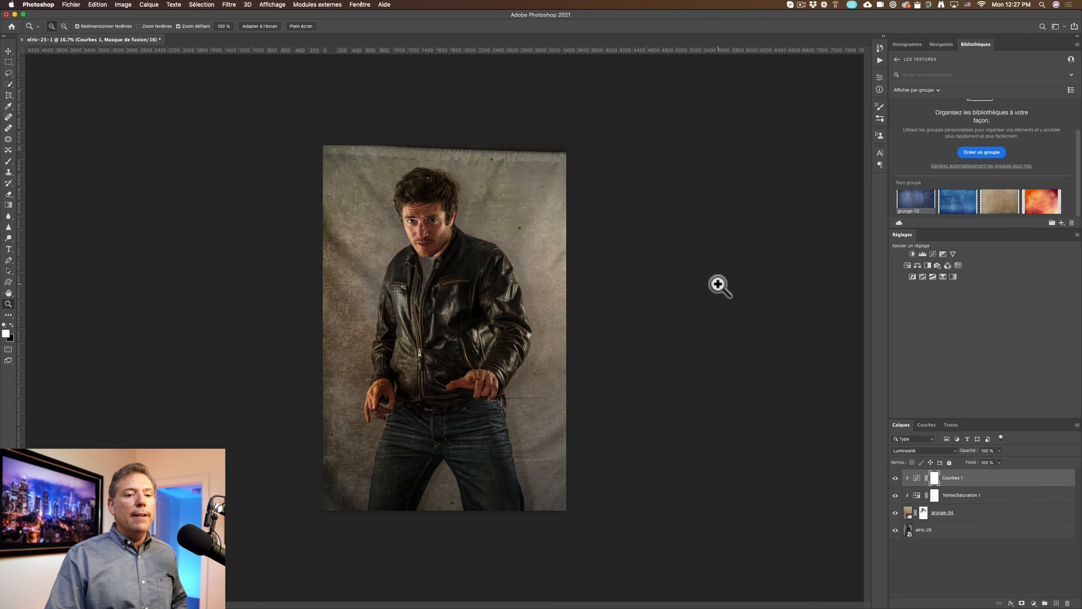
drag(908, 208, 502, 202)
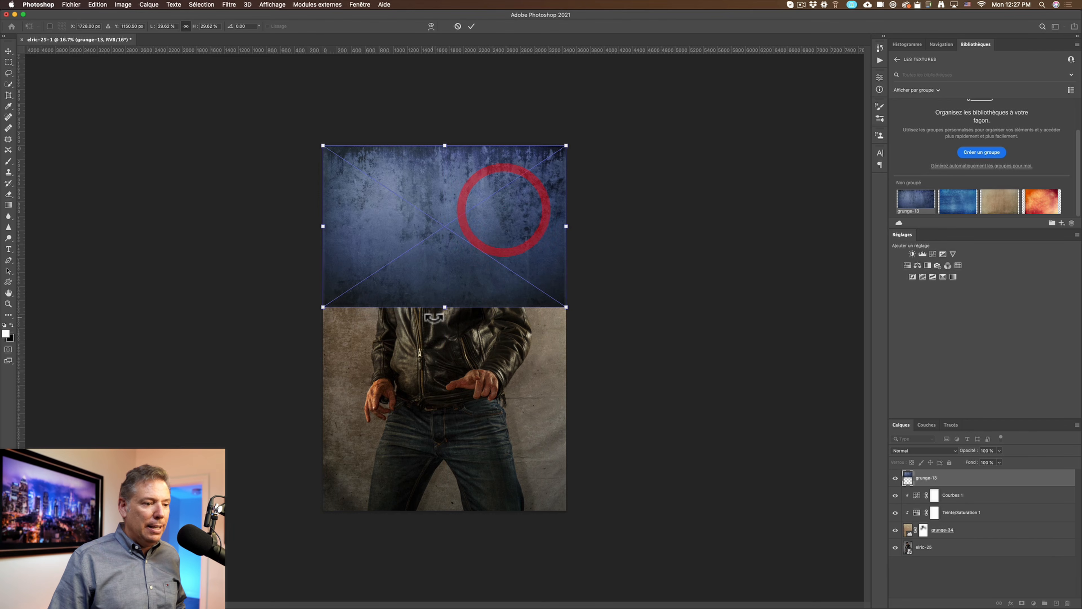
Stretch the grunge-13 texture non-proportionally to 33.45% width and 66.75% height so it covers the whole portrait, and apply the transformation.
drag(444, 306, 457, 479)
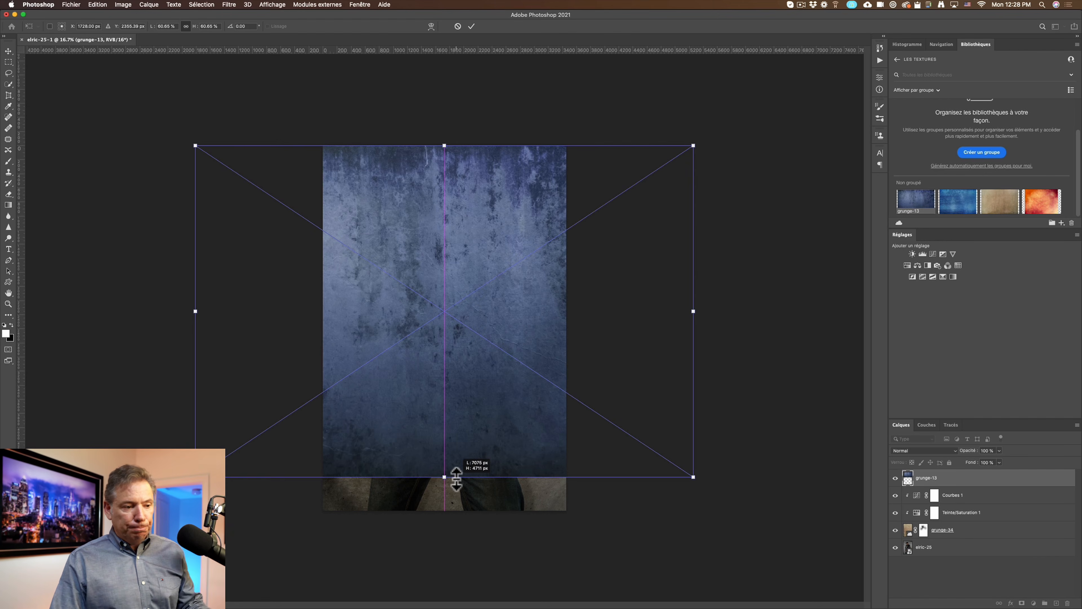
drag(456, 478, 433, 501)
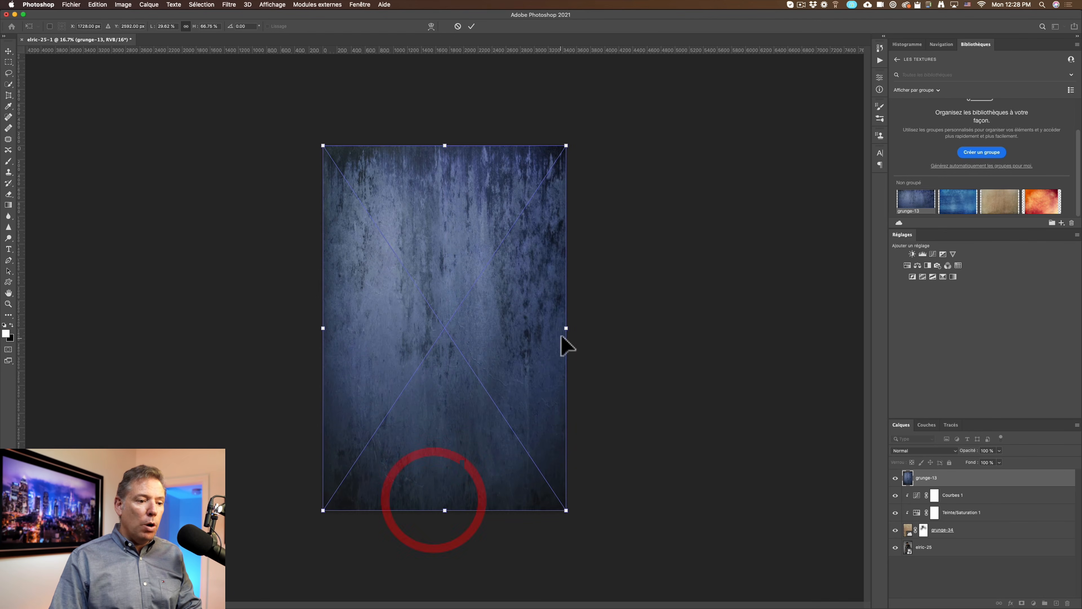
drag(568, 329, 582, 330)
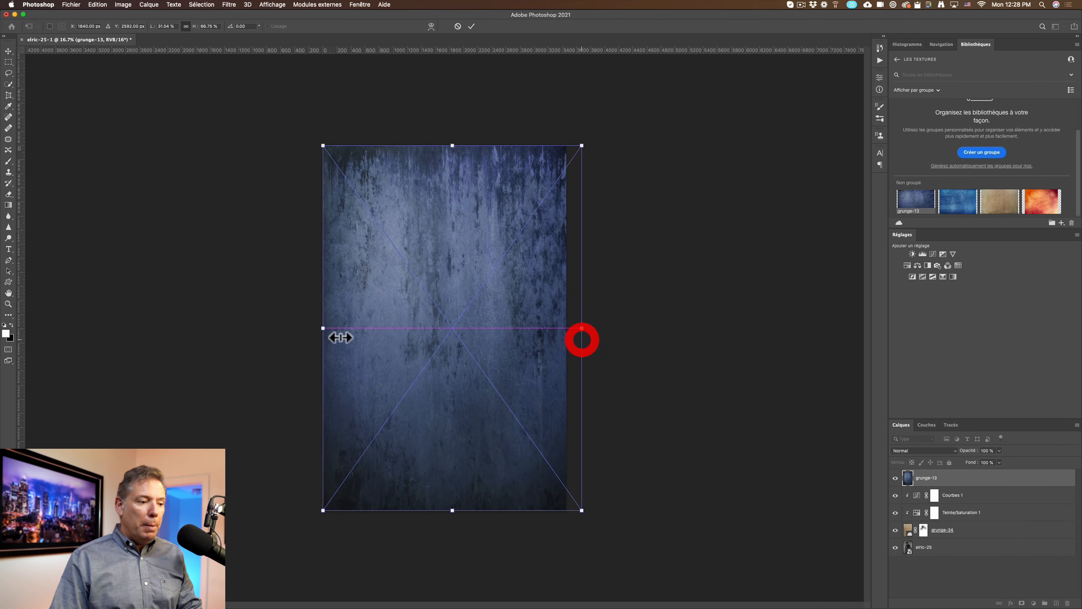
mouse_move(326, 331)
mouse_down()
mouse_move(278, 331)
mouse_move(308, 331)
mouse_up()
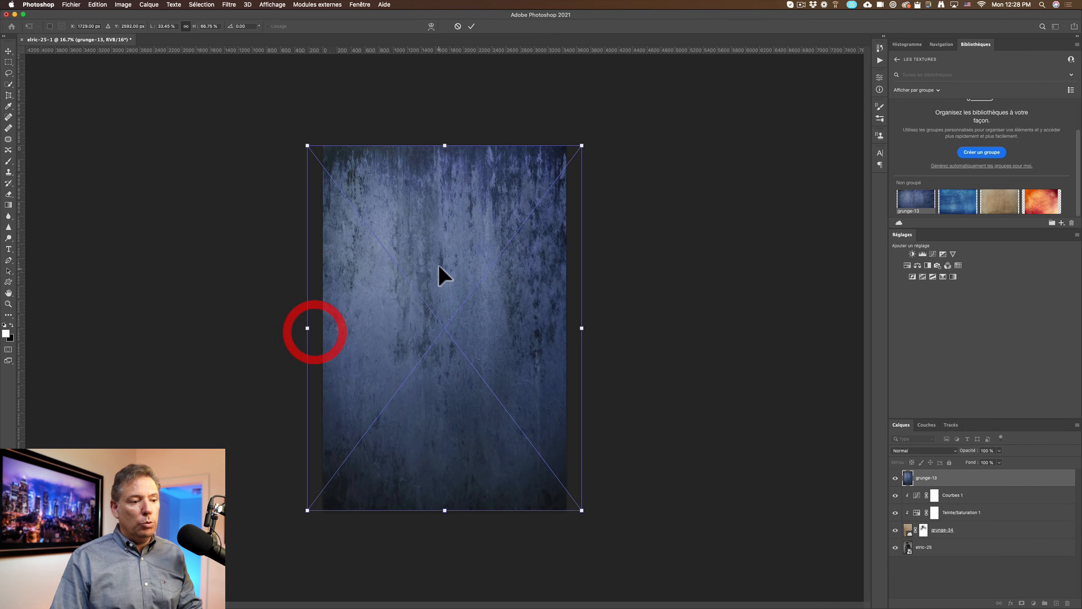
mouse_move(443, 263)
mouse_down()
mouse_move(452, 271)
mouse_move(444, 254)
mouse_up()
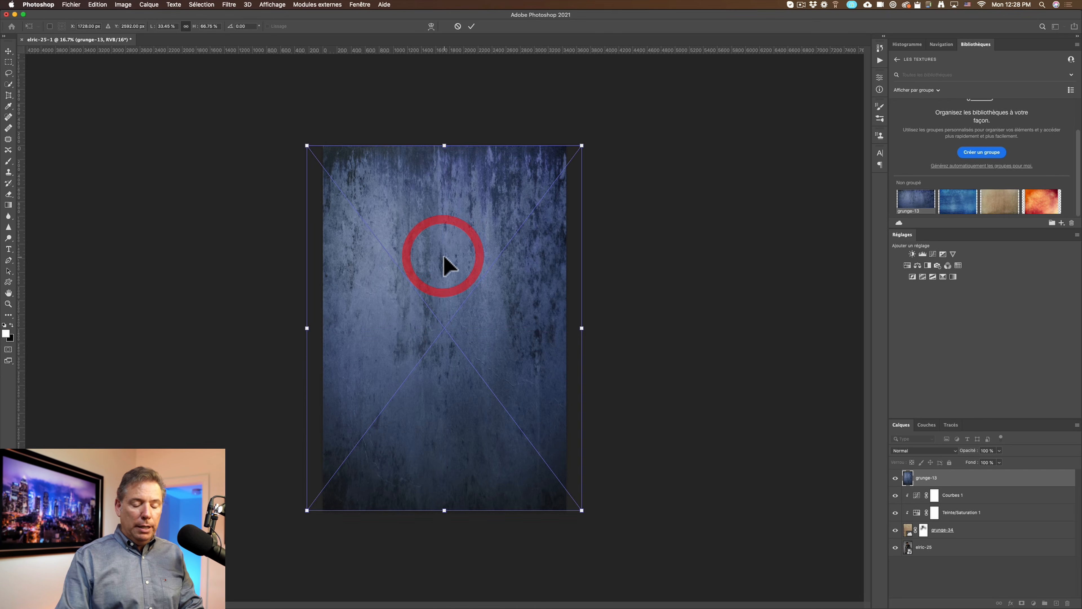
key(Return)
key(z)
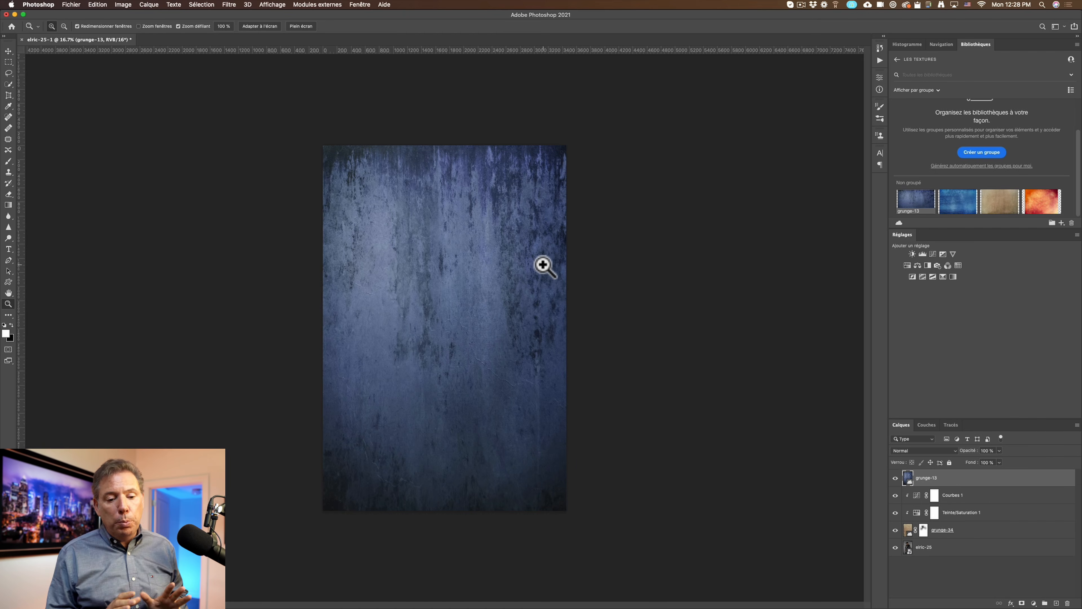
Rasterize the grunge-13 layer and convert it to black and white using the default Noir et blanc settings.
right_click(974, 477)
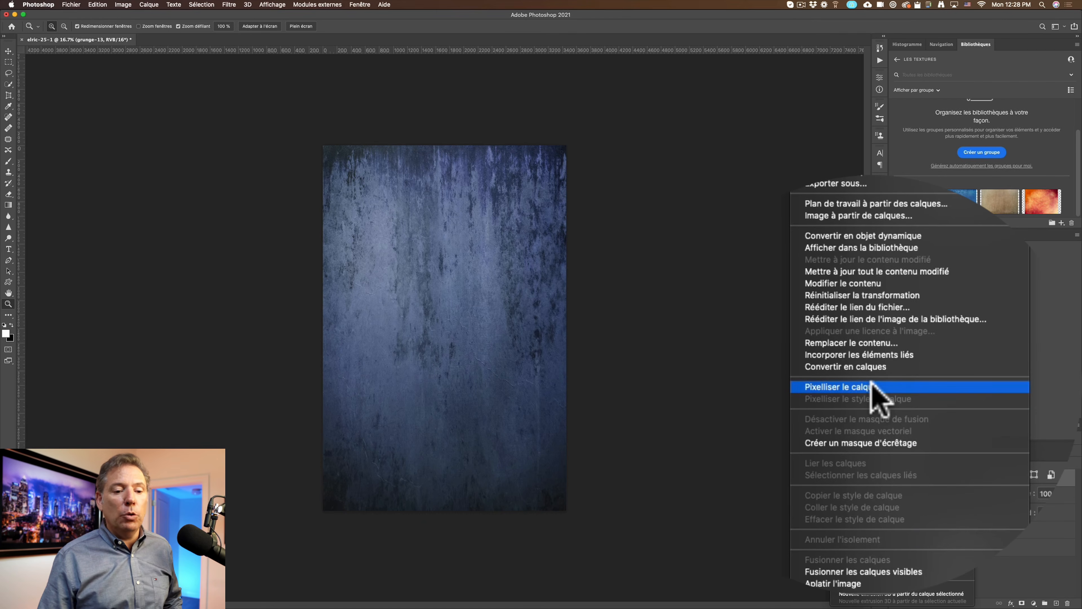
click(872, 387)
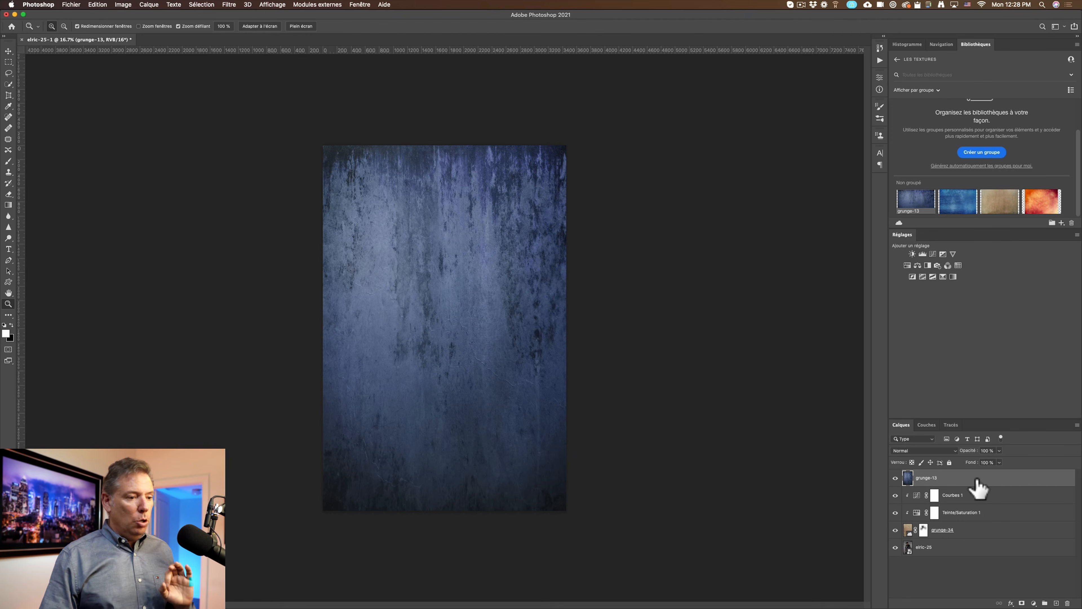
click(123, 5)
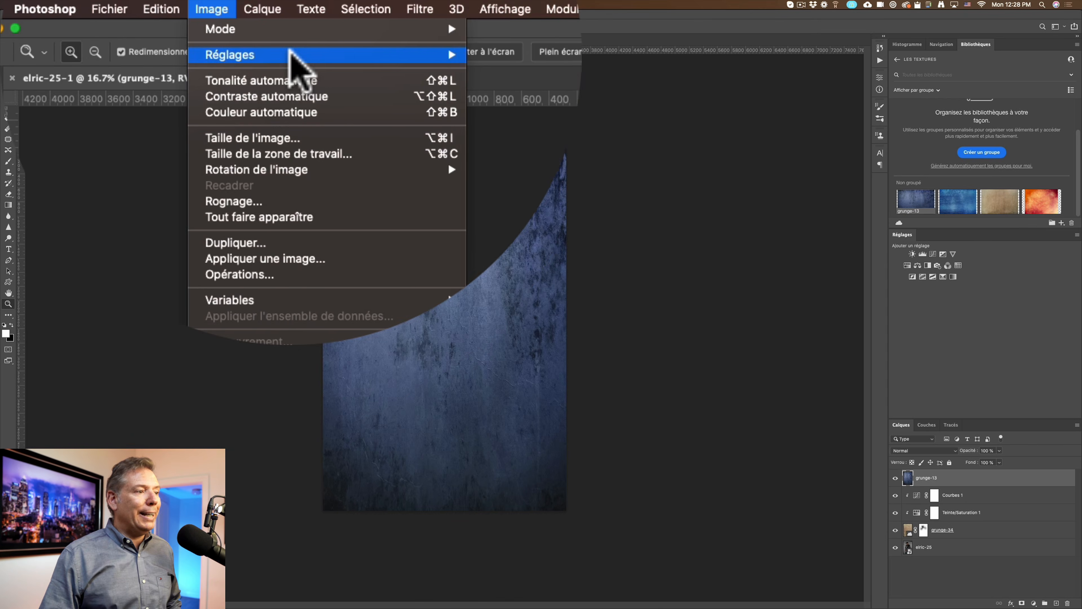
mouse_move(299, 55)
click(383, 168)
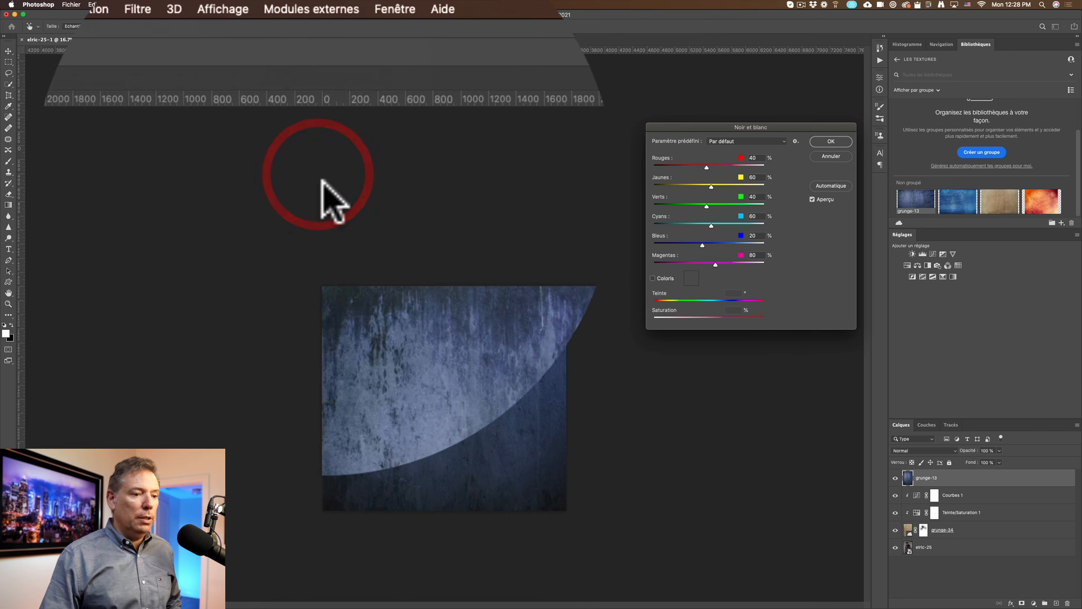
click(829, 142)
key(z)
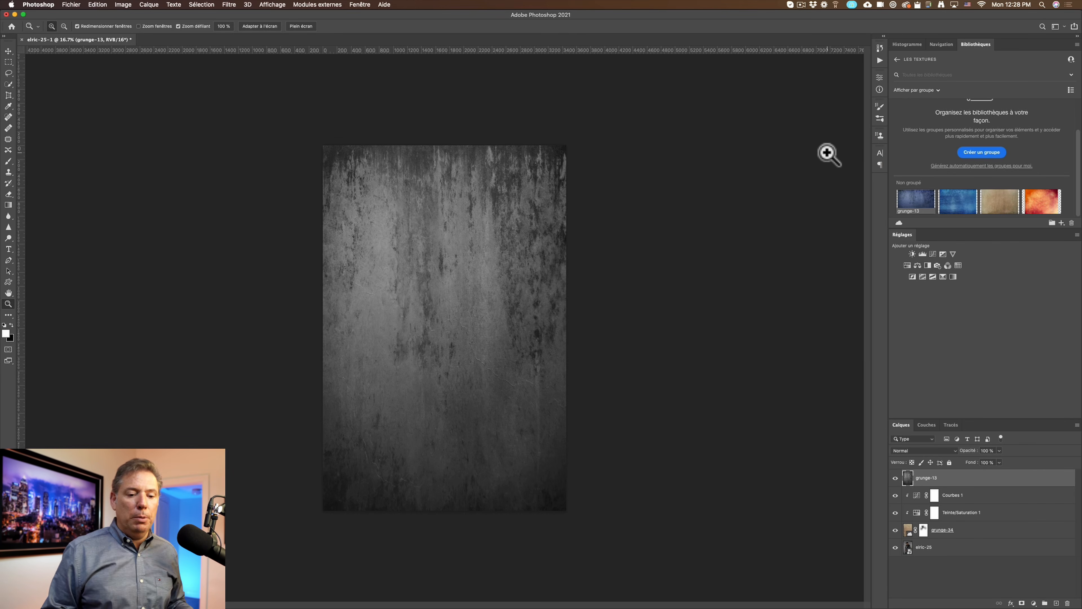
Set the blend mode of the grunge-13 layer to Produit and add a white layer mask to it.
click(931, 450)
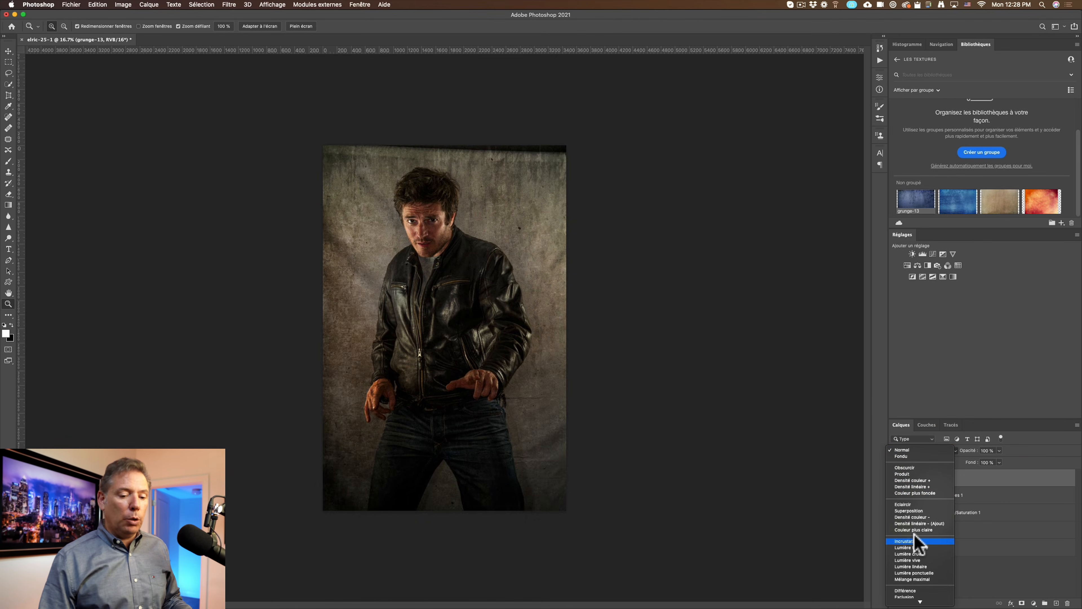
click(914, 473)
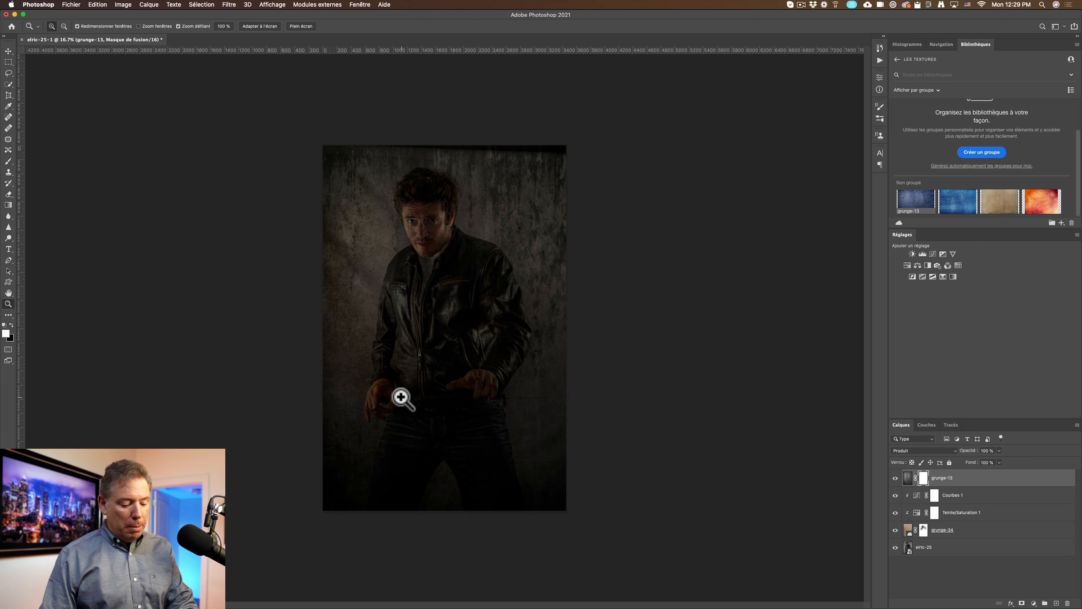
Paint on the grunge-13 mask with a large black brush at 35% opacity to reveal the man's face, body and legs.
key(b)
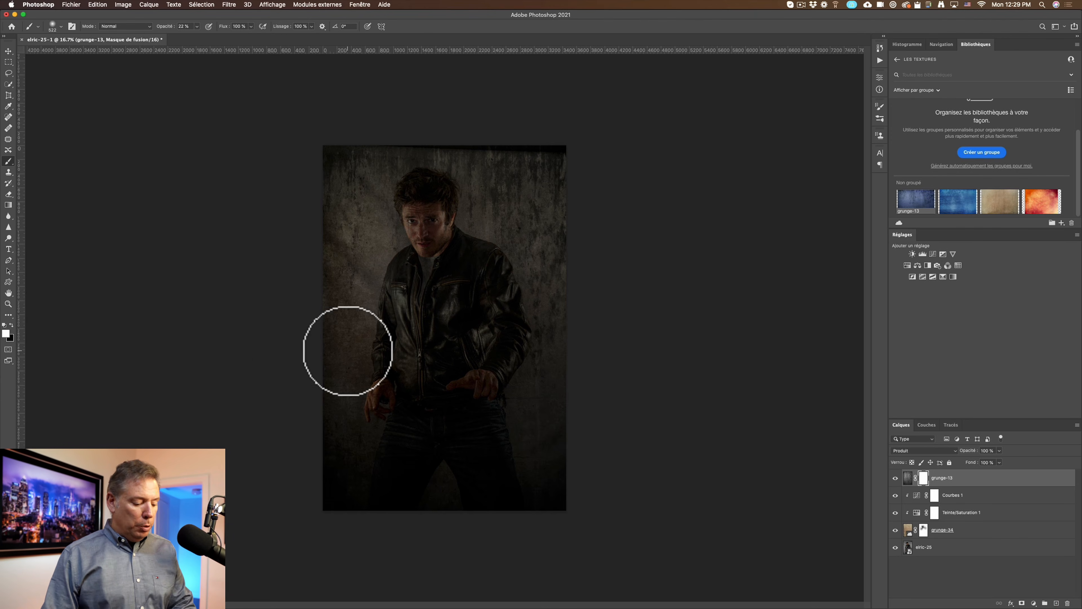
drag(402, 325, 448, 334)
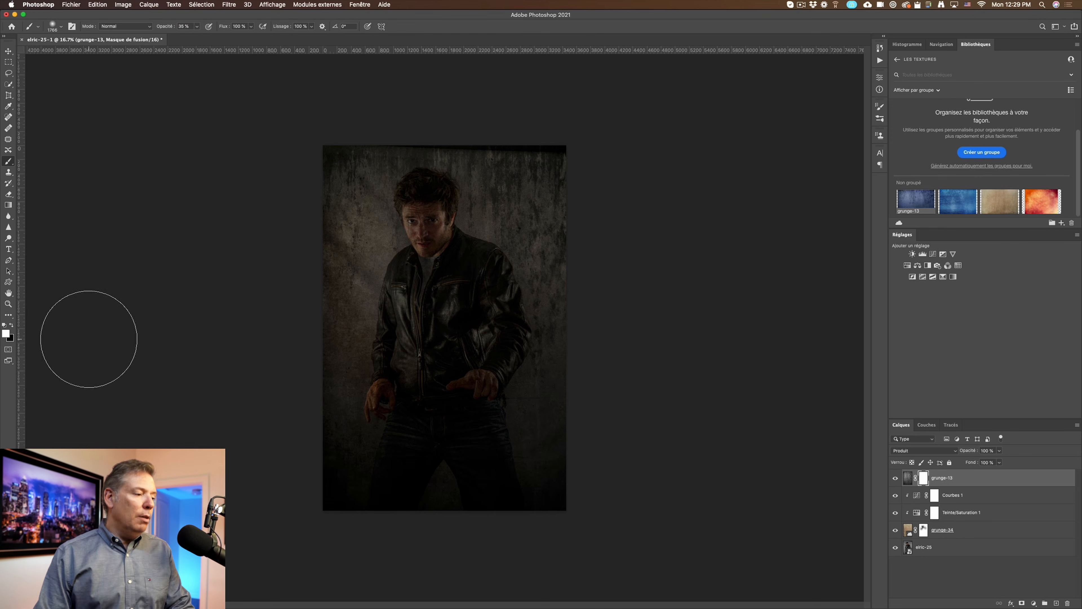
key(x)
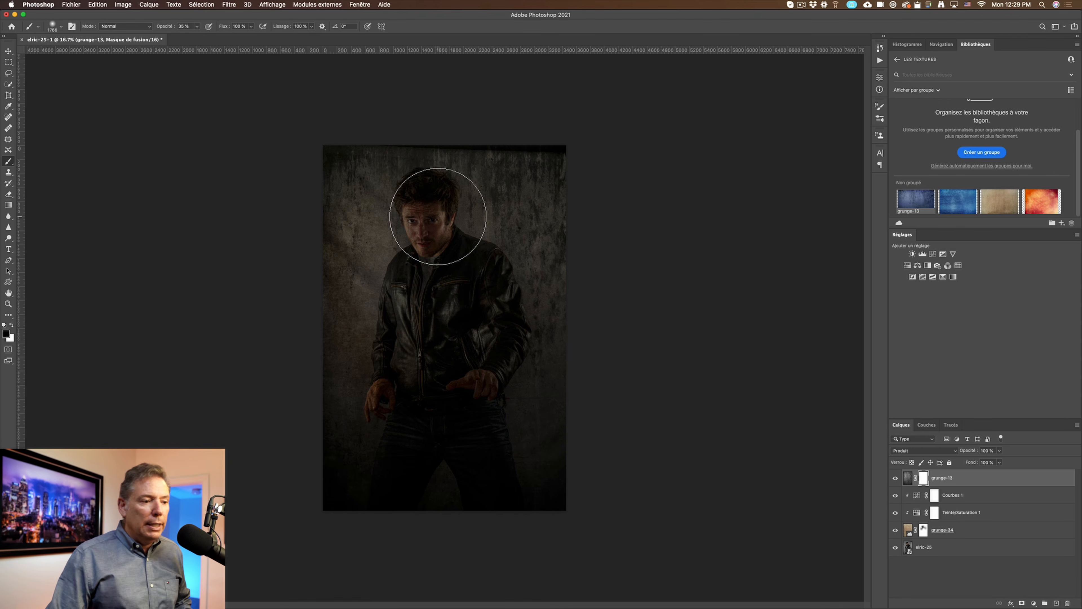
mouse_move(437, 212)
mouse_down()
mouse_move(430, 309)
mouse_move(407, 283)
mouse_move(384, 426)
mouse_move(470, 420)
mouse_move(491, 396)
mouse_move(489, 429)
mouse_move(461, 470)
mouse_move(401, 475)
mouse_move(496, 518)
mouse_move(471, 315)
mouse_move(480, 235)
mouse_move(453, 209)
mouse_move(422, 209)
mouse_move(417, 282)
mouse_move(370, 261)
mouse_move(373, 329)
mouse_move(398, 433)
mouse_move(429, 435)
mouse_move(489, 391)
mouse_move(503, 308)
mouse_move(448, 205)
mouse_move(508, 282)
mouse_move(565, 439)
mouse_move(597, 469)
mouse_move(496, 448)
mouse_move(498, 461)
mouse_move(464, 487)
mouse_move(436, 487)
mouse_move(382, 446)
mouse_move(431, 468)
mouse_move(623, 490)
mouse_up()
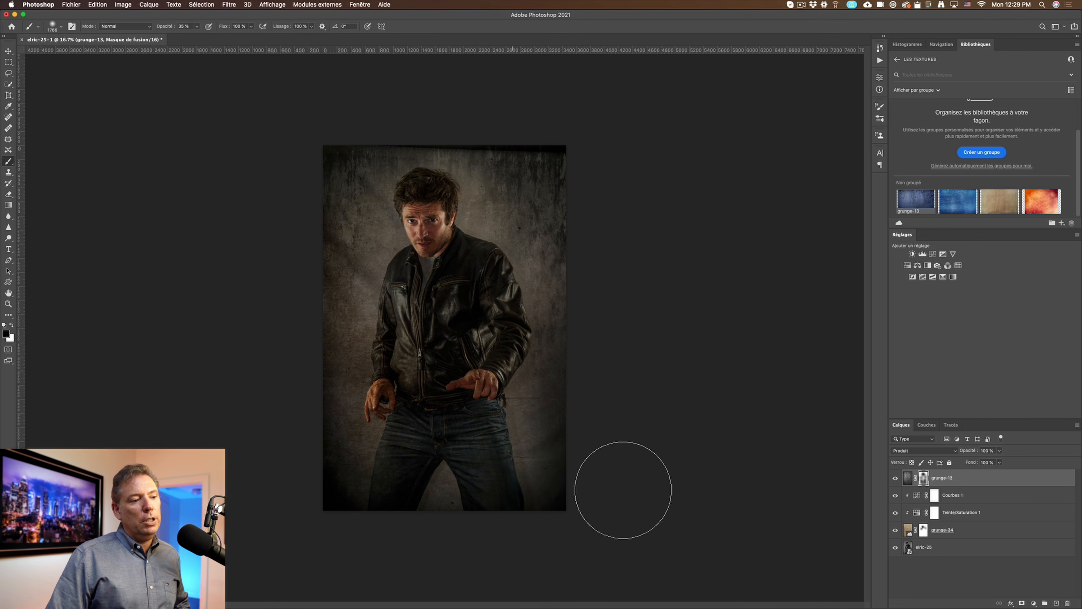
Compare the portrait with and without the grunge-13 layer, and set that layer's opacity to 85%.
click(897, 479)
click(897, 478)
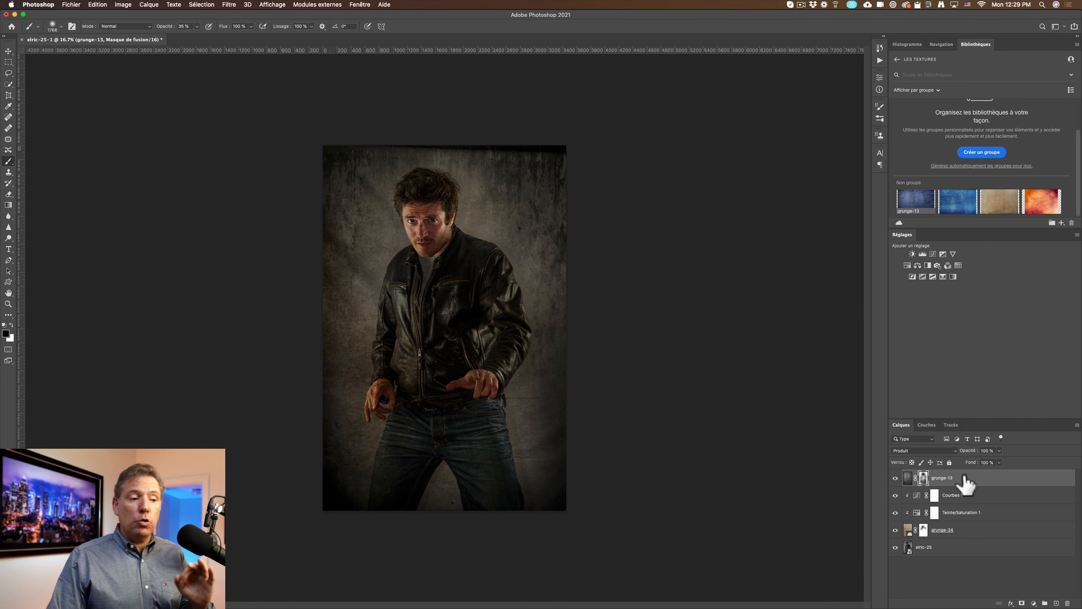
drag(967, 453, 960, 453)
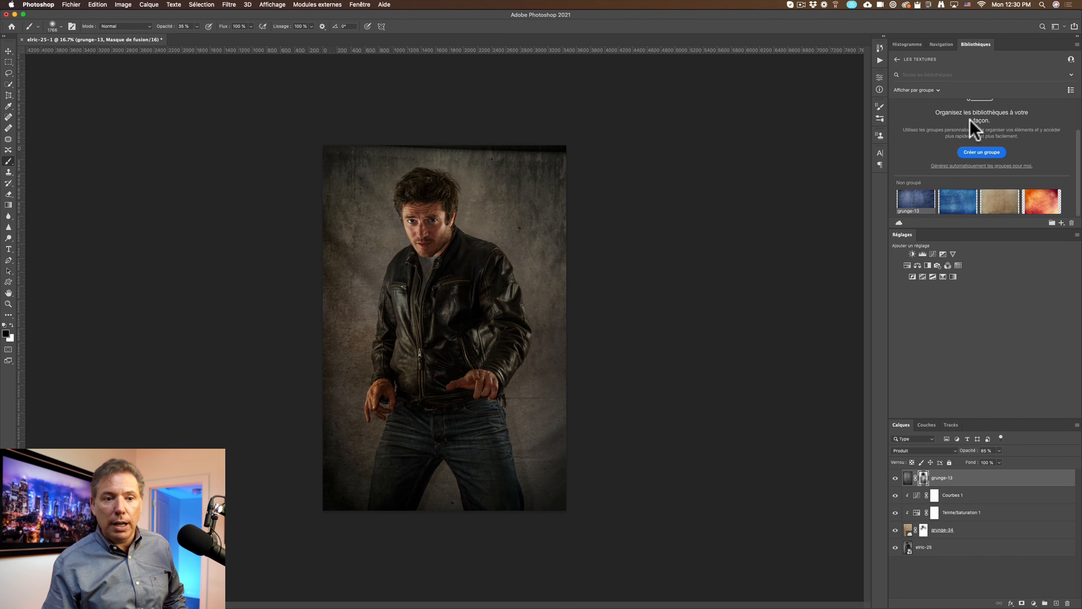
Return to the list of all libraries and create a new library named "Les Textures de" plus the owner's first name.
click(897, 60)
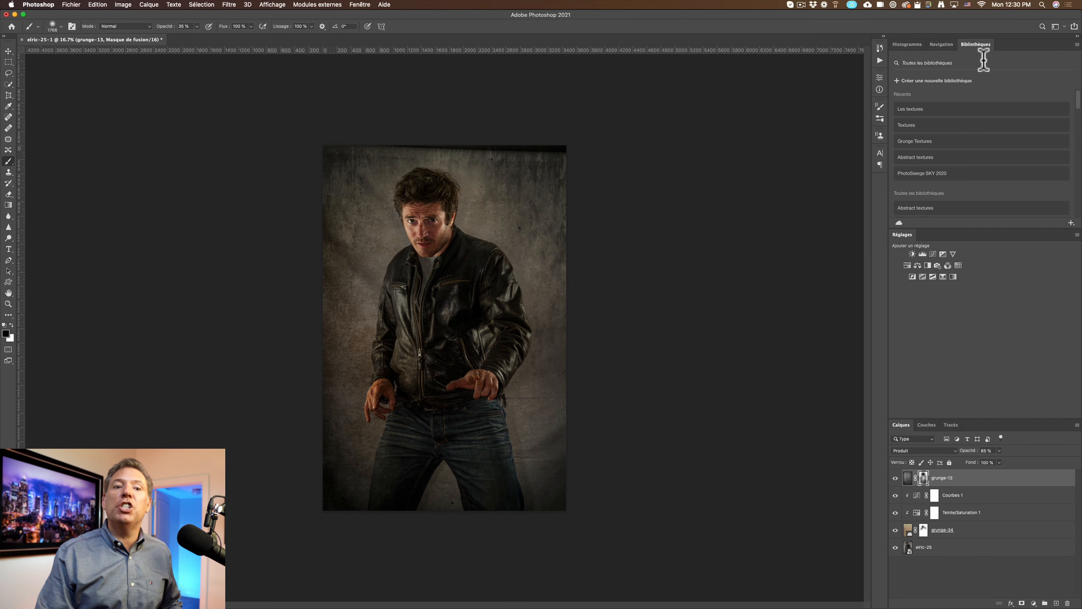
click(367, 5)
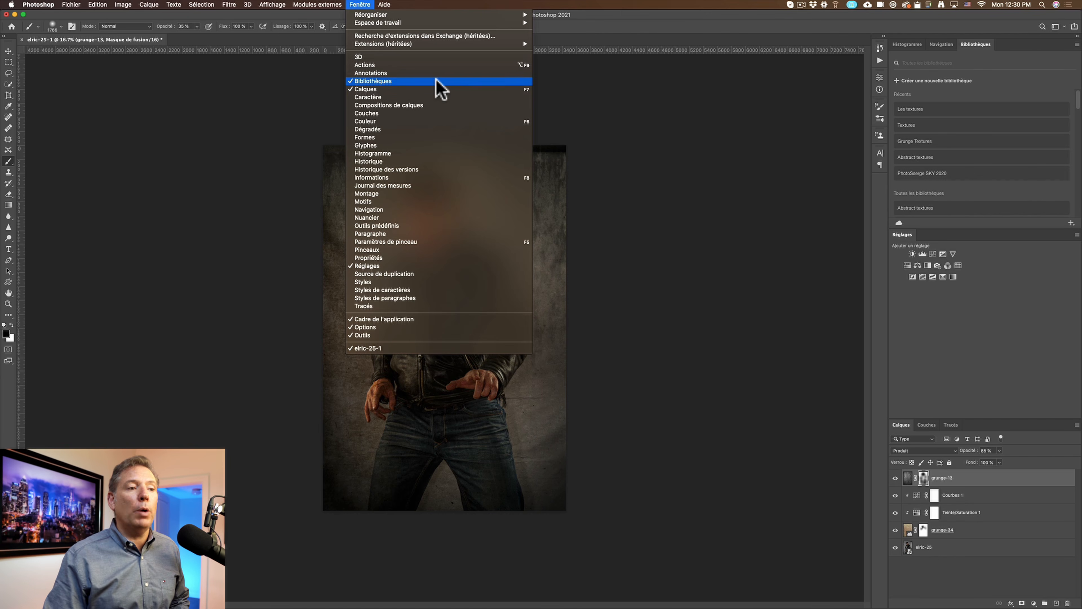
click(688, 27)
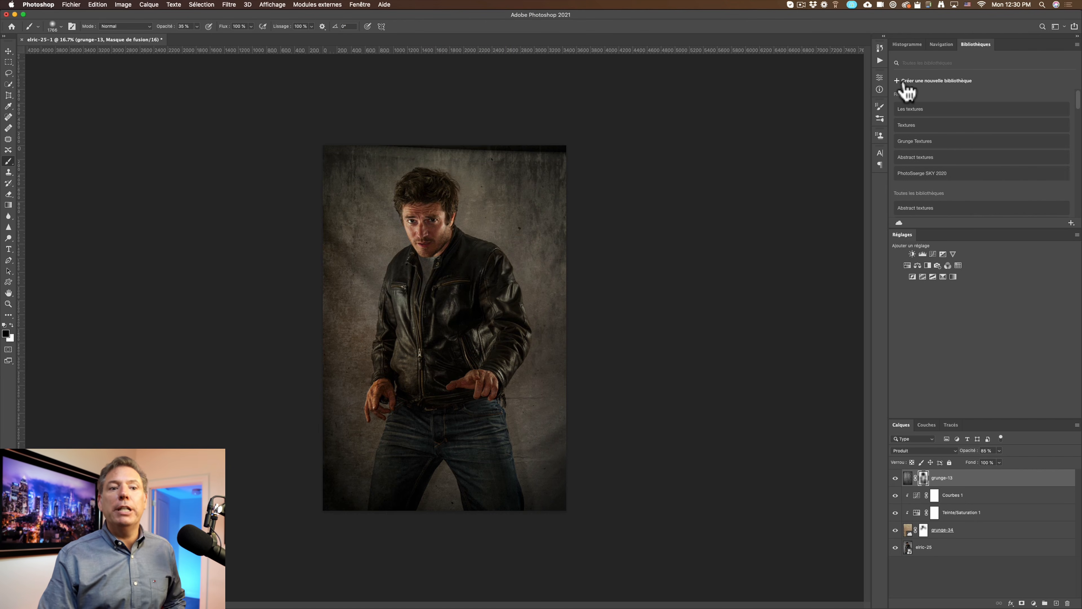
click(914, 83)
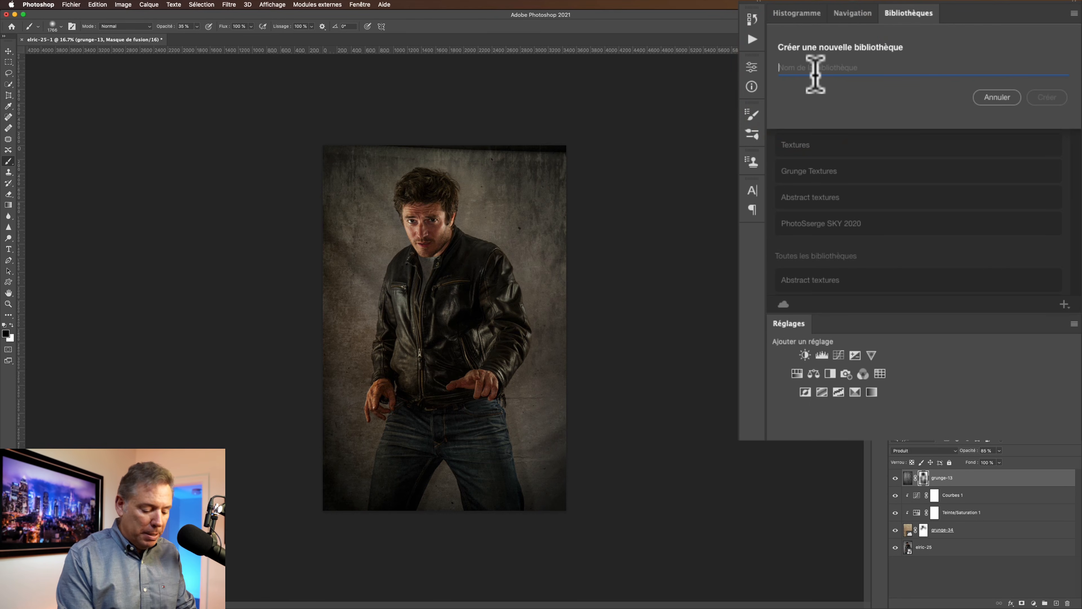
text(Les Textures de Serge)
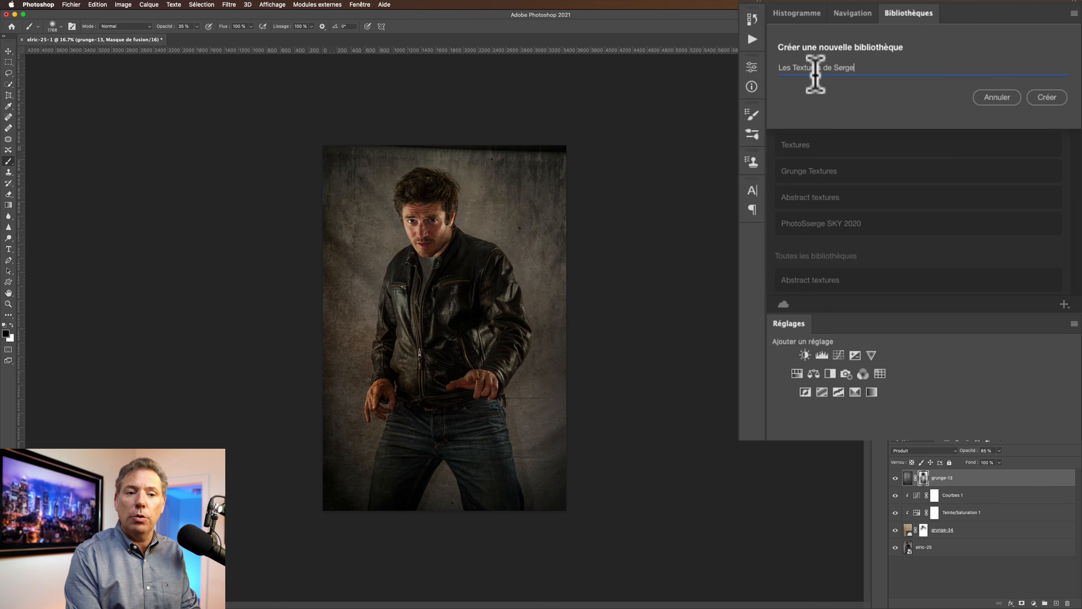
click(1052, 99)
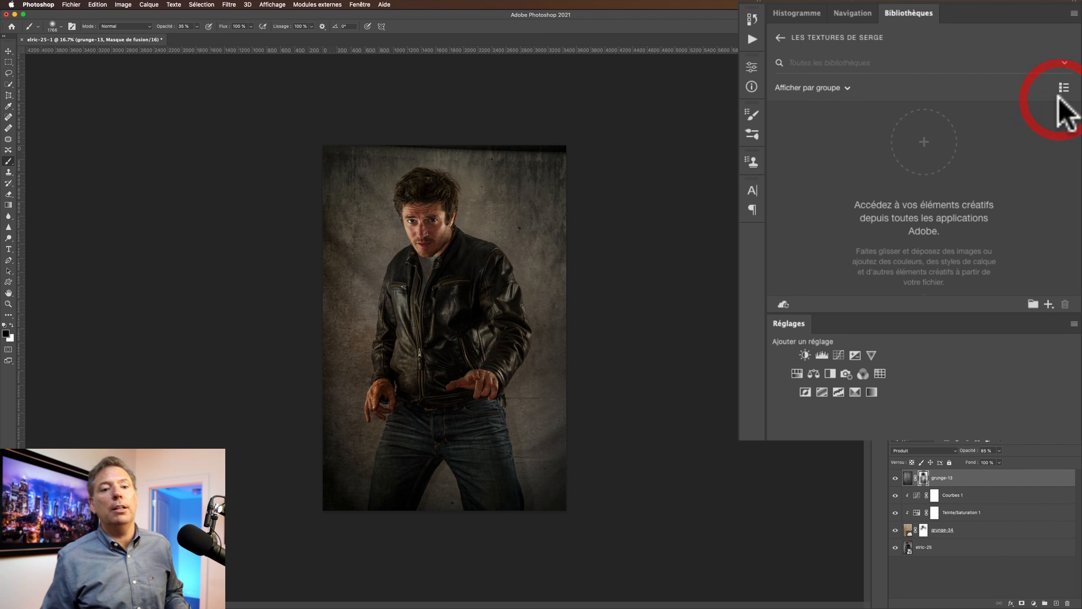
Switch to Finder and preview the texture files grunge-13.jpg, grunge-26.jpg, grunge-34.jpg and grunge-52.jpg in the Textures folder.
key(super+Tab)
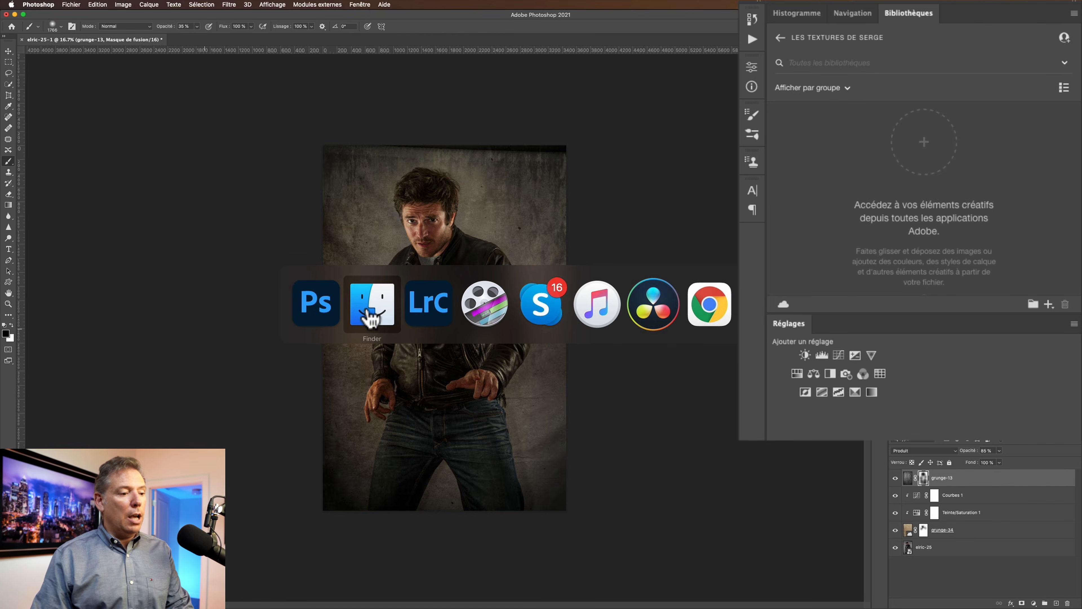
click(150, 228)
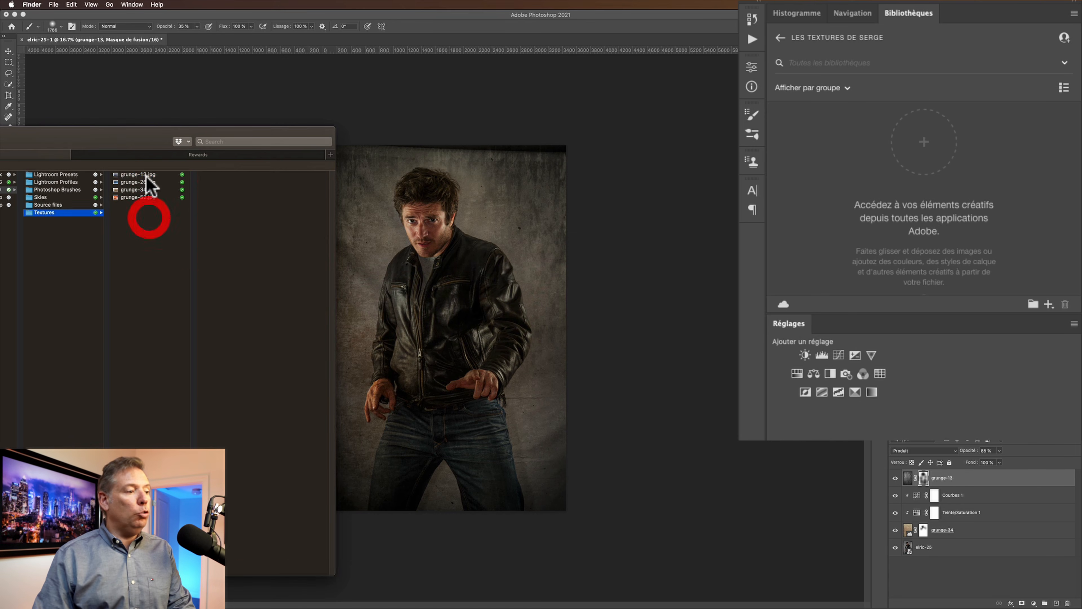
click(149, 176)
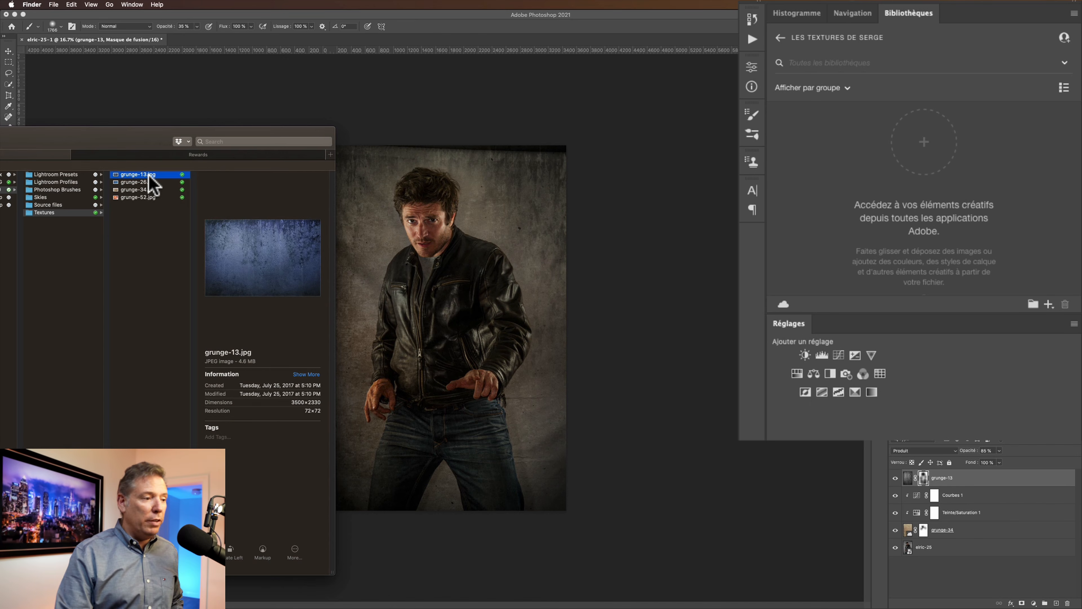
key(Down)
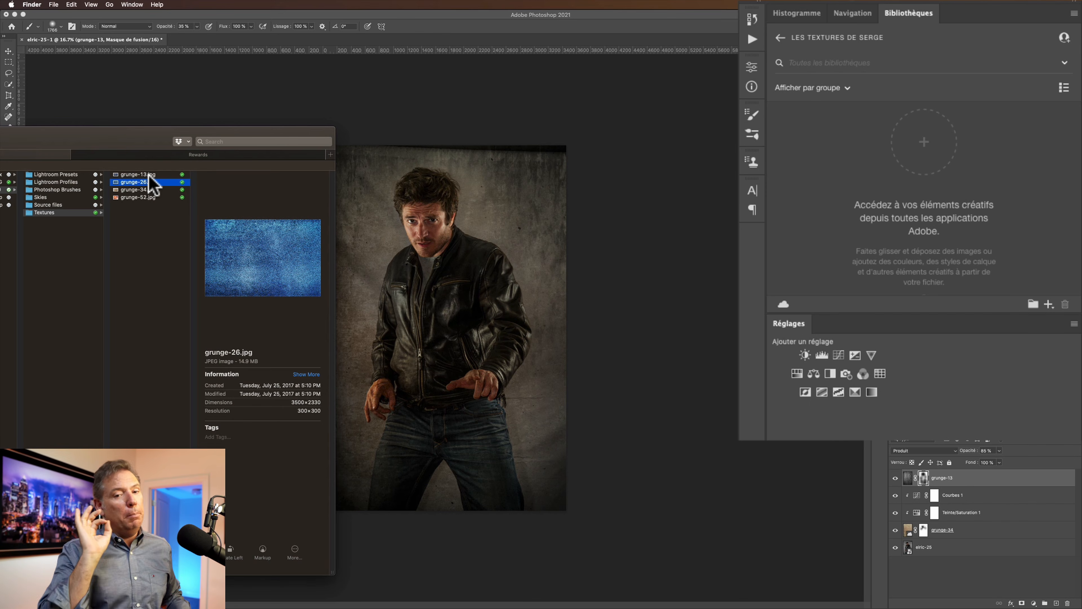
key(Down)
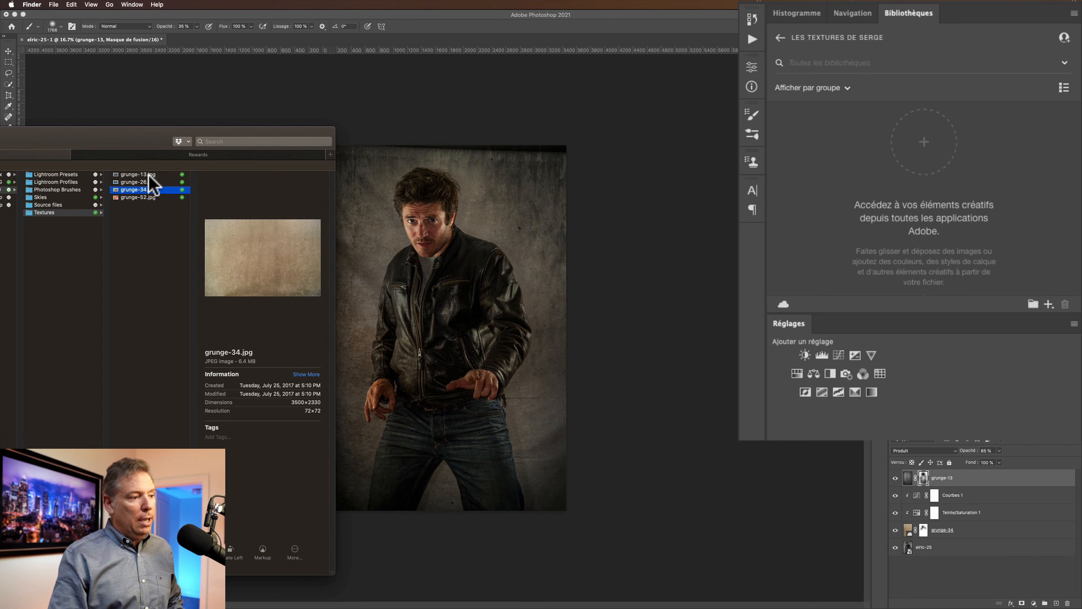
key(Down)
key(Up)
key(Up)
key(Up)
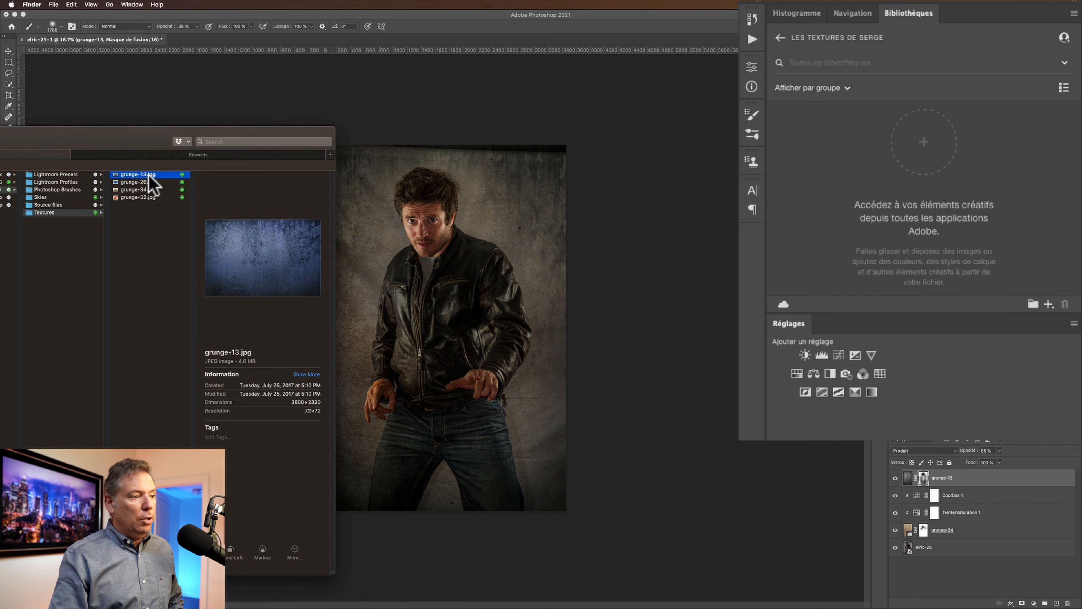
Add all four grunge JPG files from the Textures folder to the new library and return to Photoshop.
key(Down)
key(Down)
key(Down)
shift+click(149, 176)
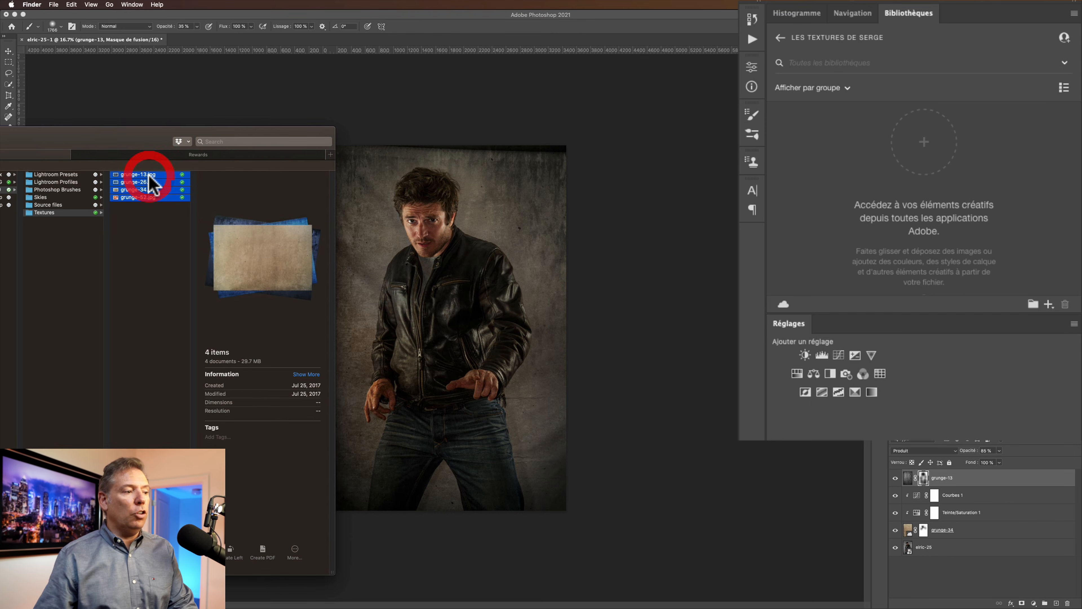
drag(147, 181, 922, 152)
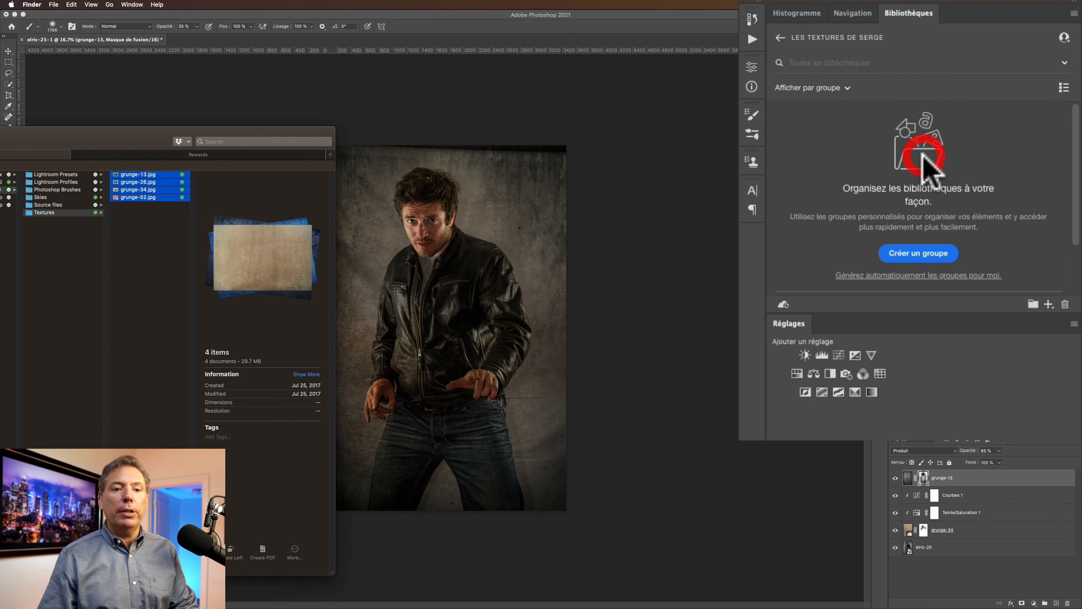
click(765, 199)
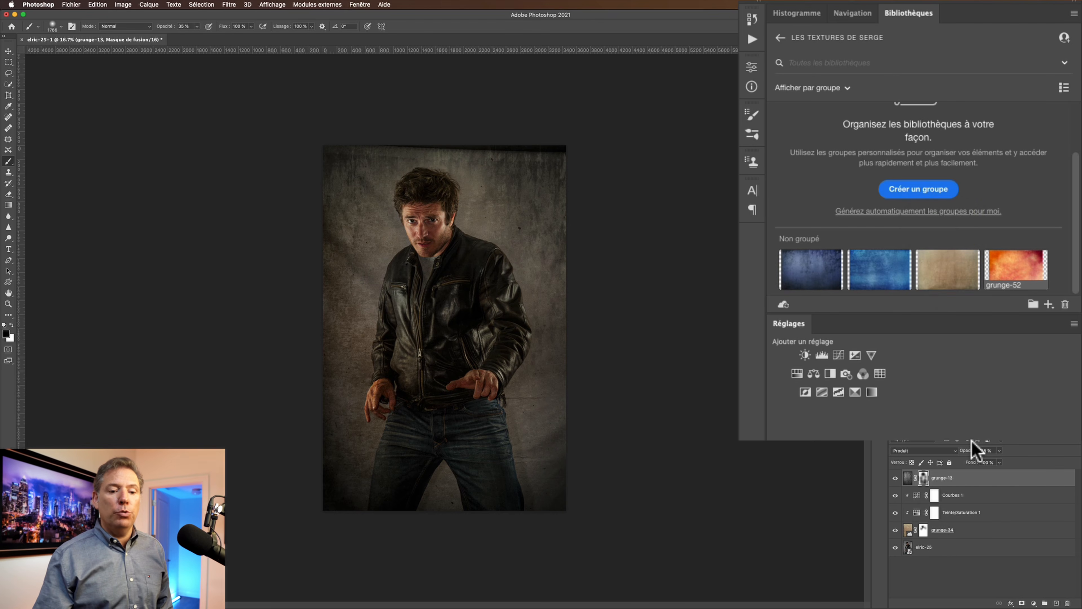
drag(931, 281, 507, 316)
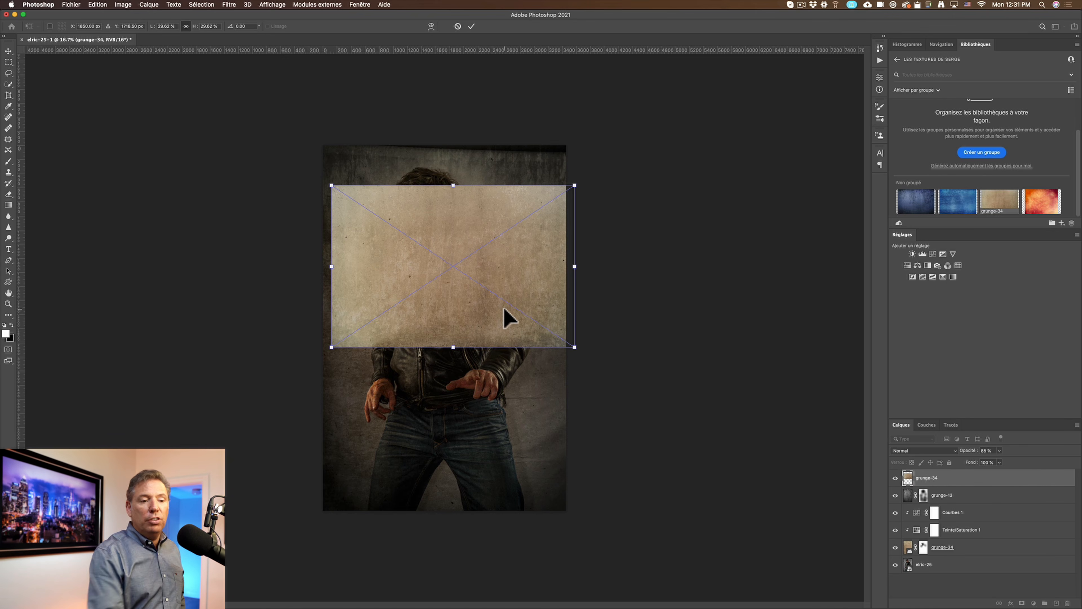
key(Escape)
key(b)
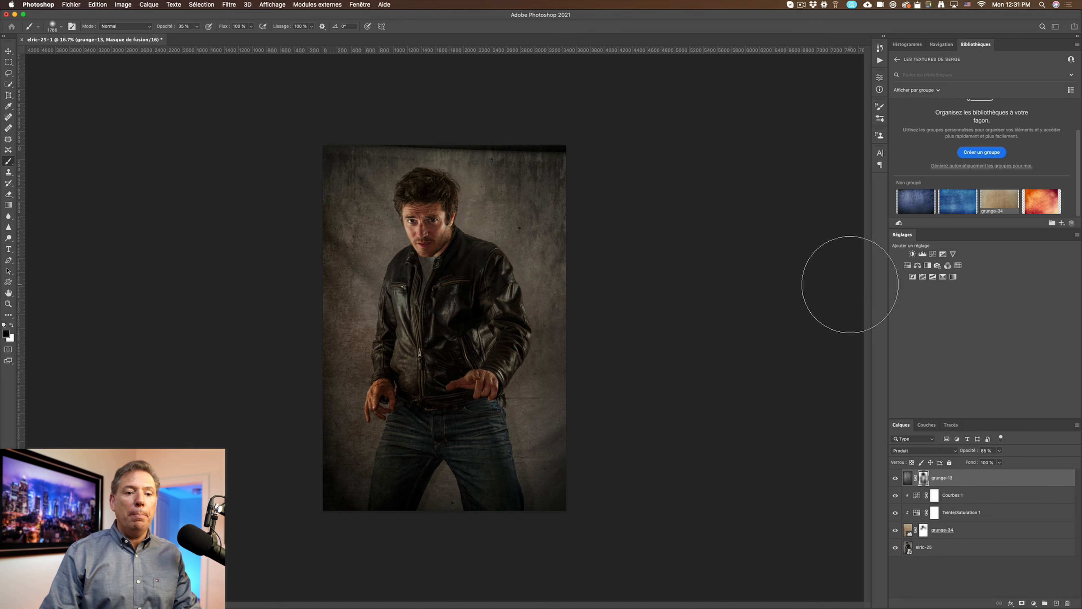
Place the blue grunge-13 texture from the new library over the portrait.
click(522, 259)
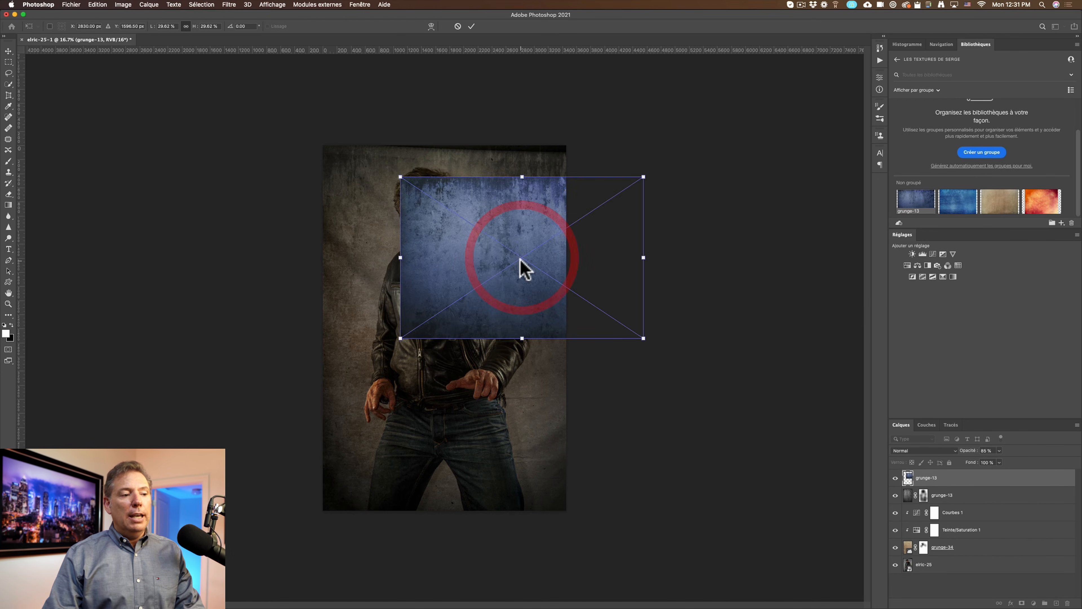